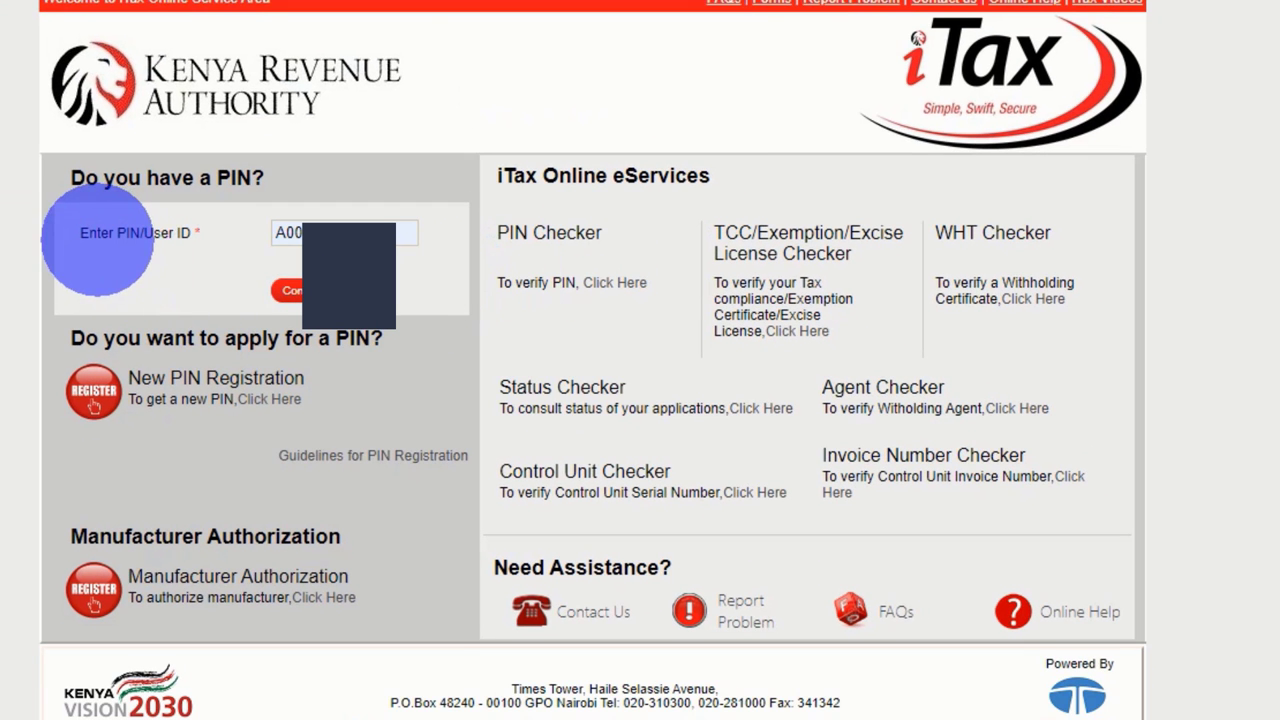
Continue past the password step, answer the security stamp sum and log in to iTax
click(290, 289)
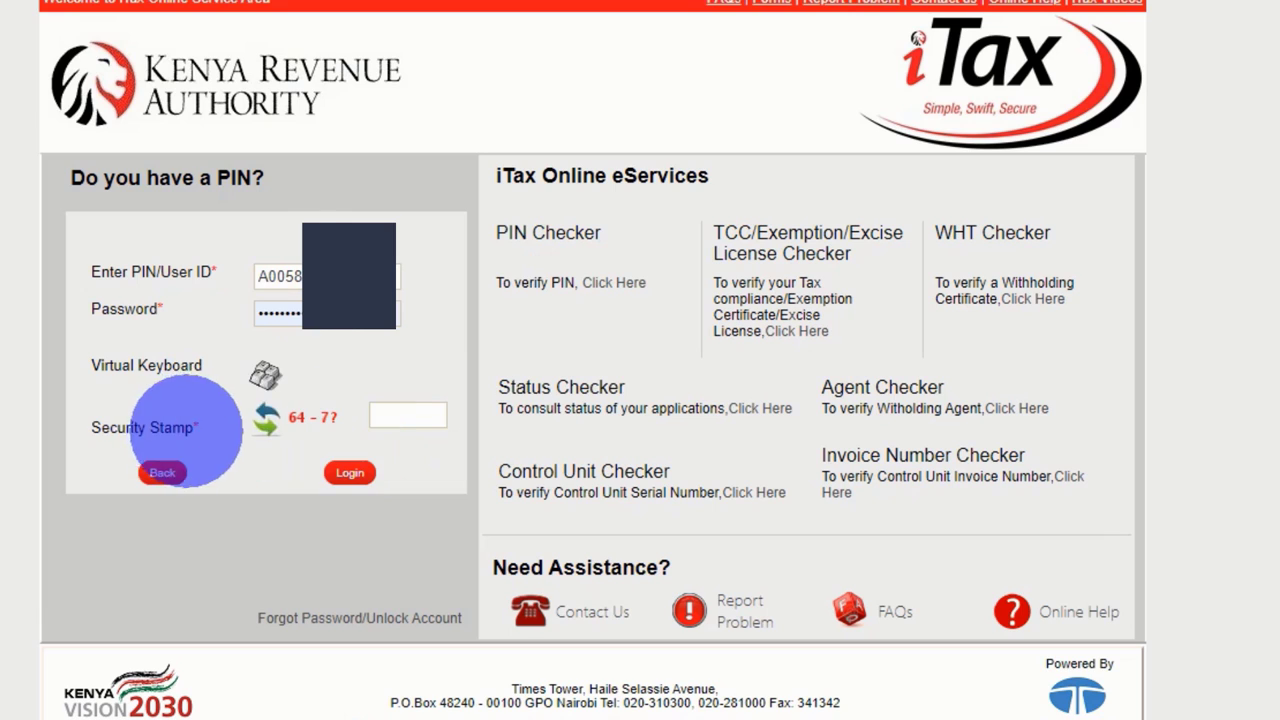
click(405, 414)
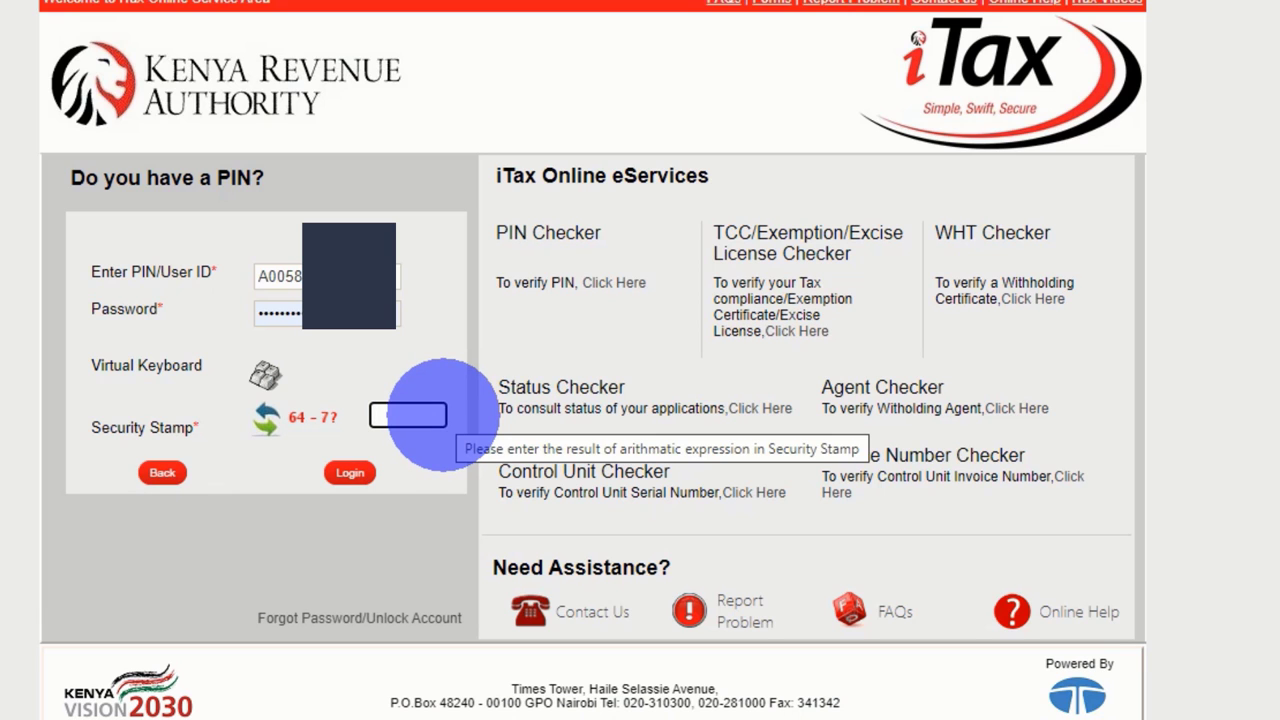
text(57)
click(346, 472)
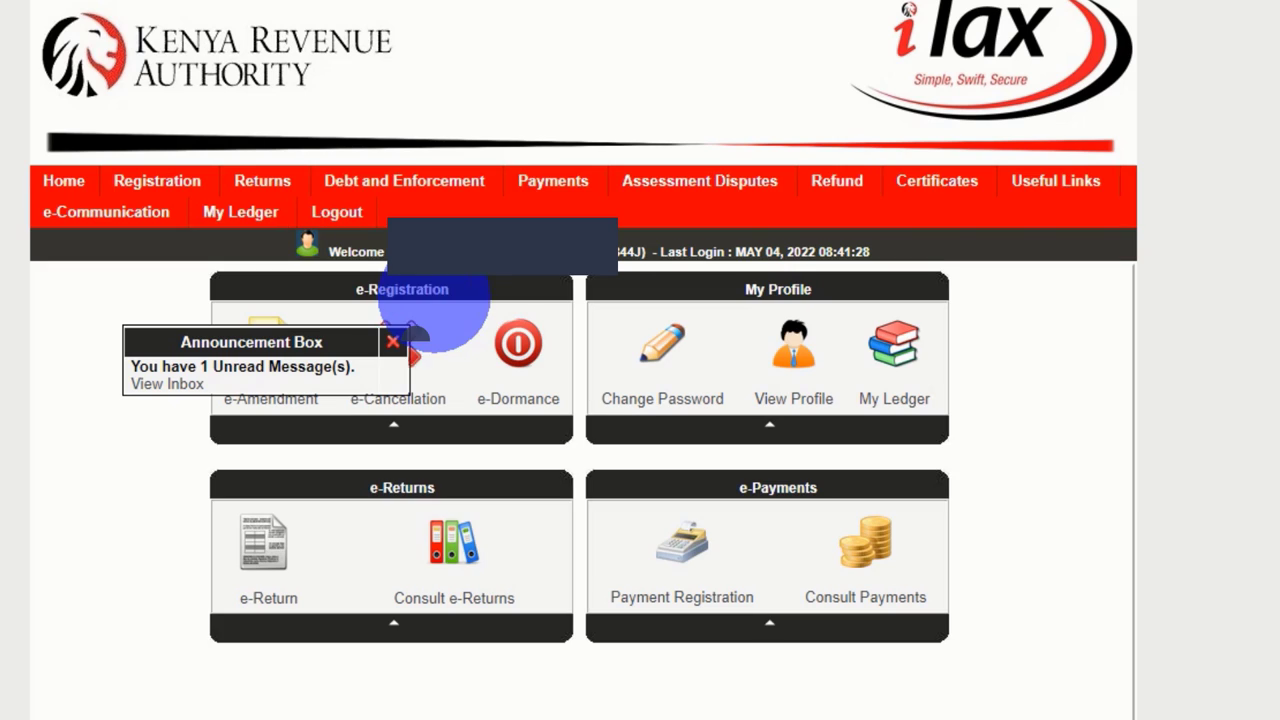
Dismiss the unread-message announcement and go to Returns > File Return
click(393, 338)
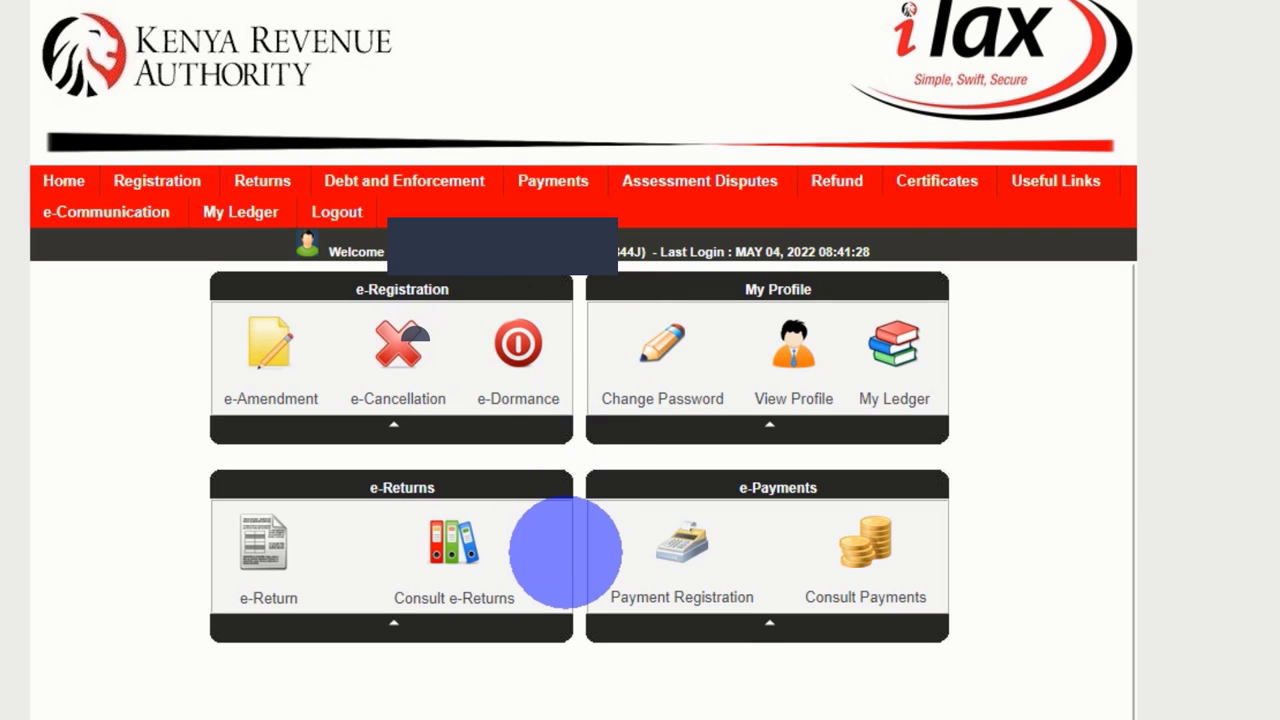
mouse_move(262, 180)
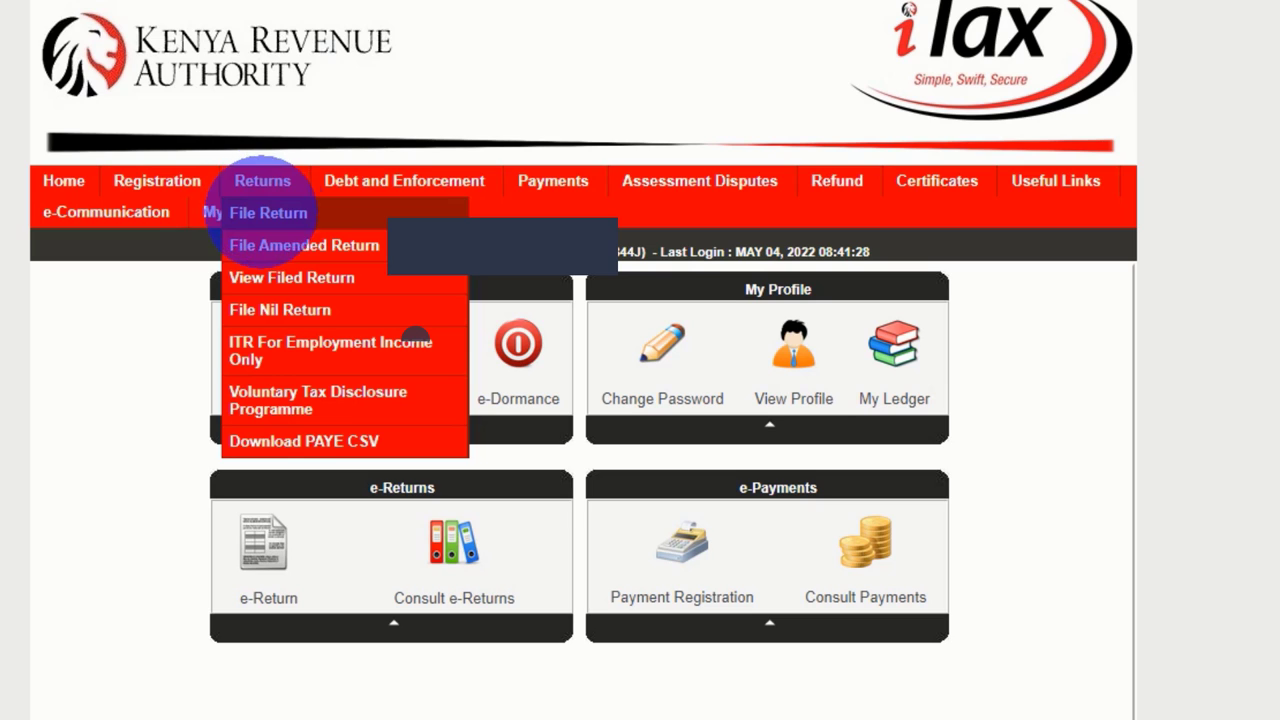
click(262, 212)
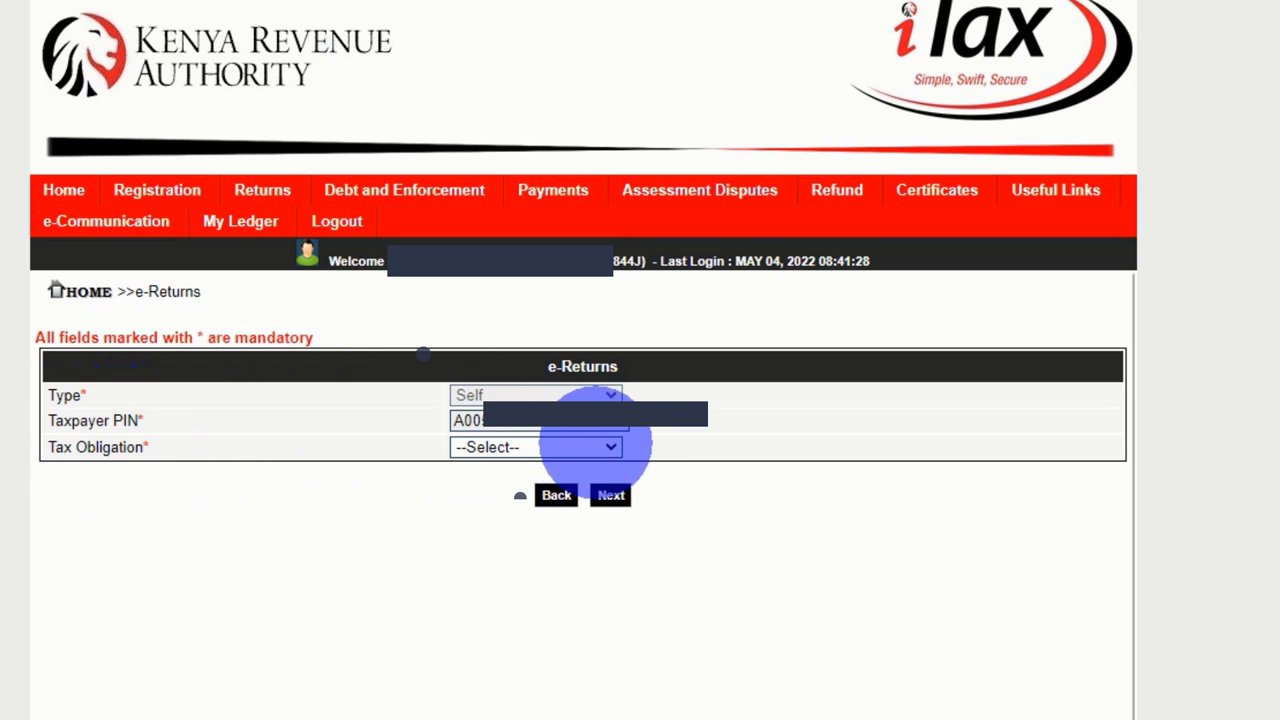
Select Income Tax - Resident Individual as the tax obligation
click(598, 447)
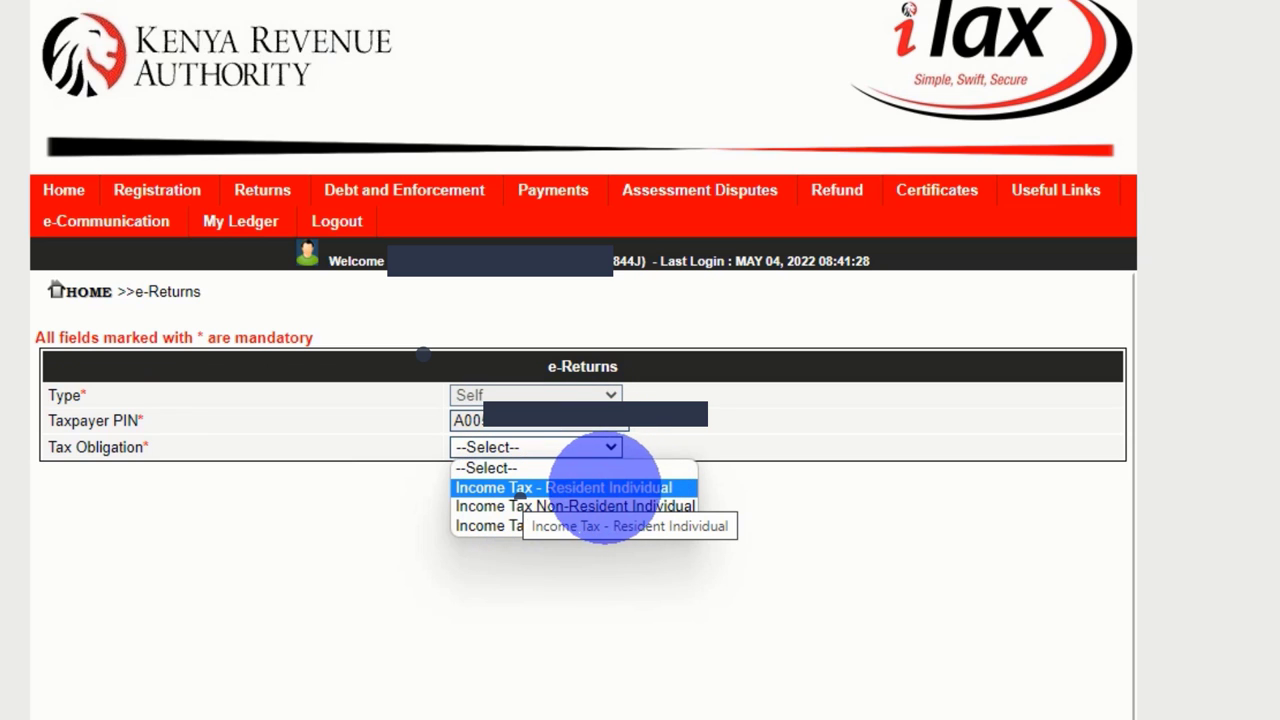
click(600, 487)
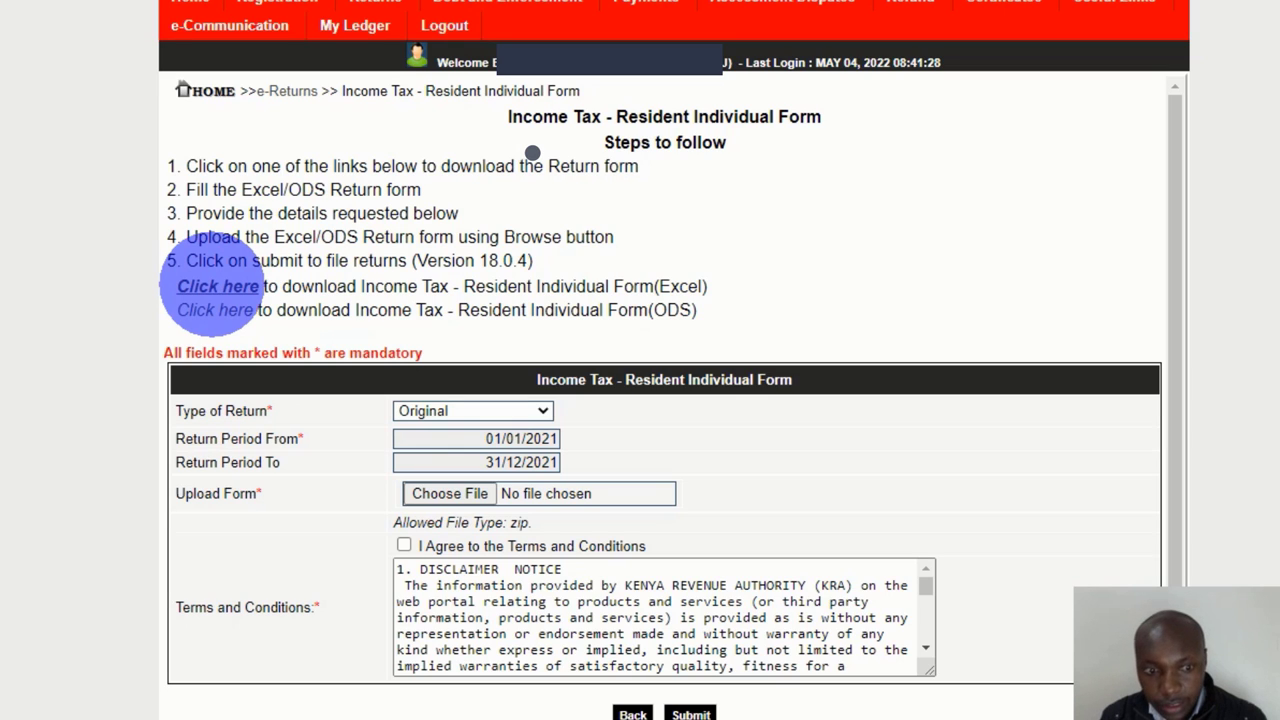
Download the Excel return form as IT1_Individual_Resident_Return_XLS_4.zip and open the archive
click(217, 286)
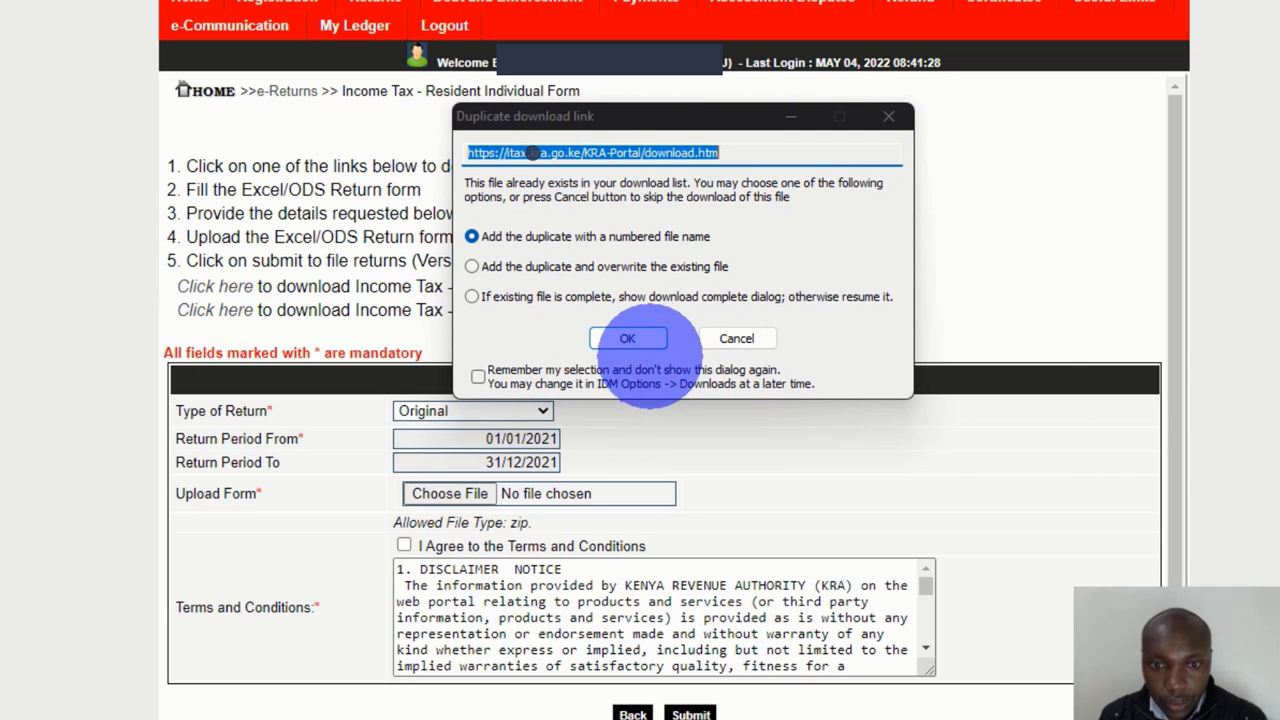
click(630, 338)
click(668, 354)
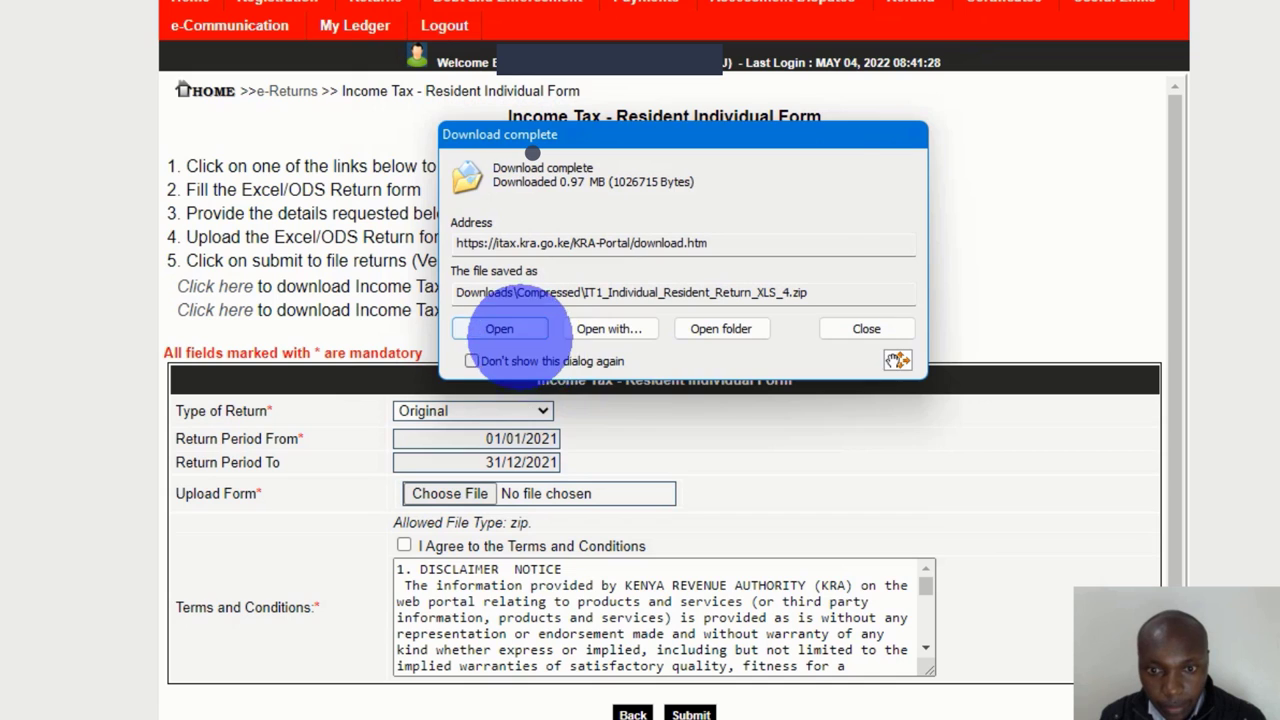
click(500, 329)
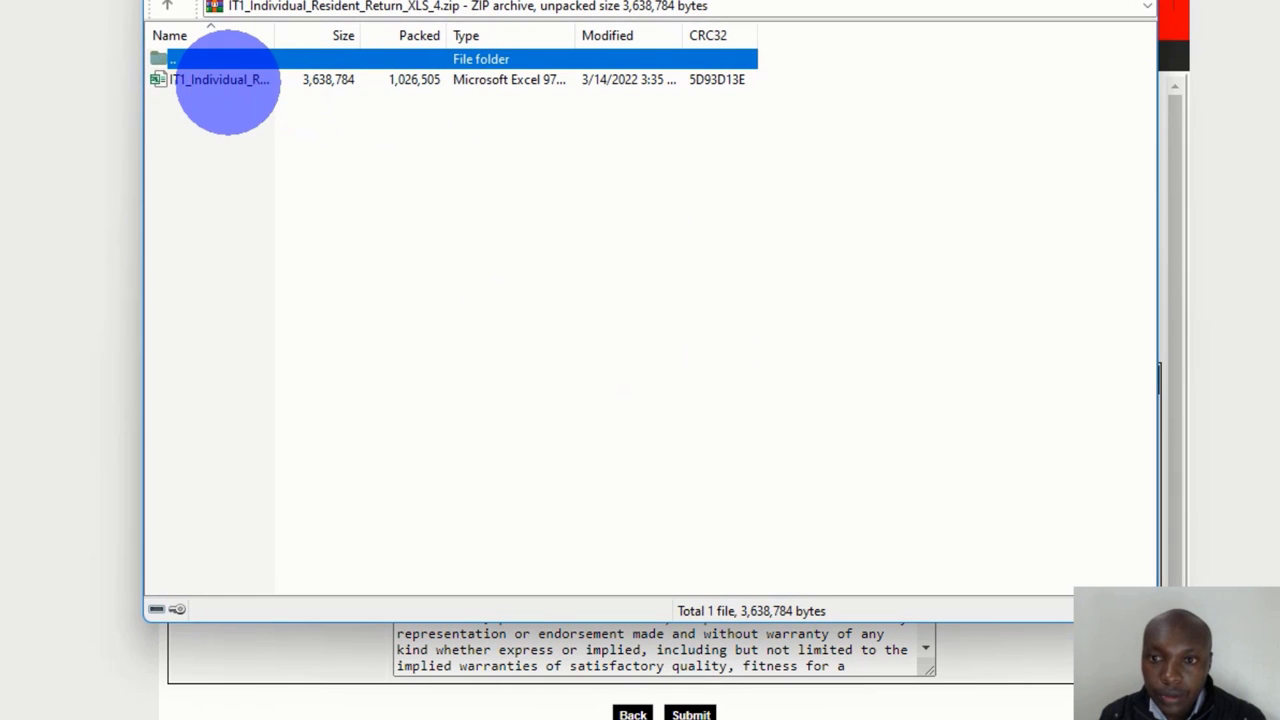
Open the IT1_Individual_Resident_Return_XLS spreadsheet from the zip in Excel
click(228, 80)
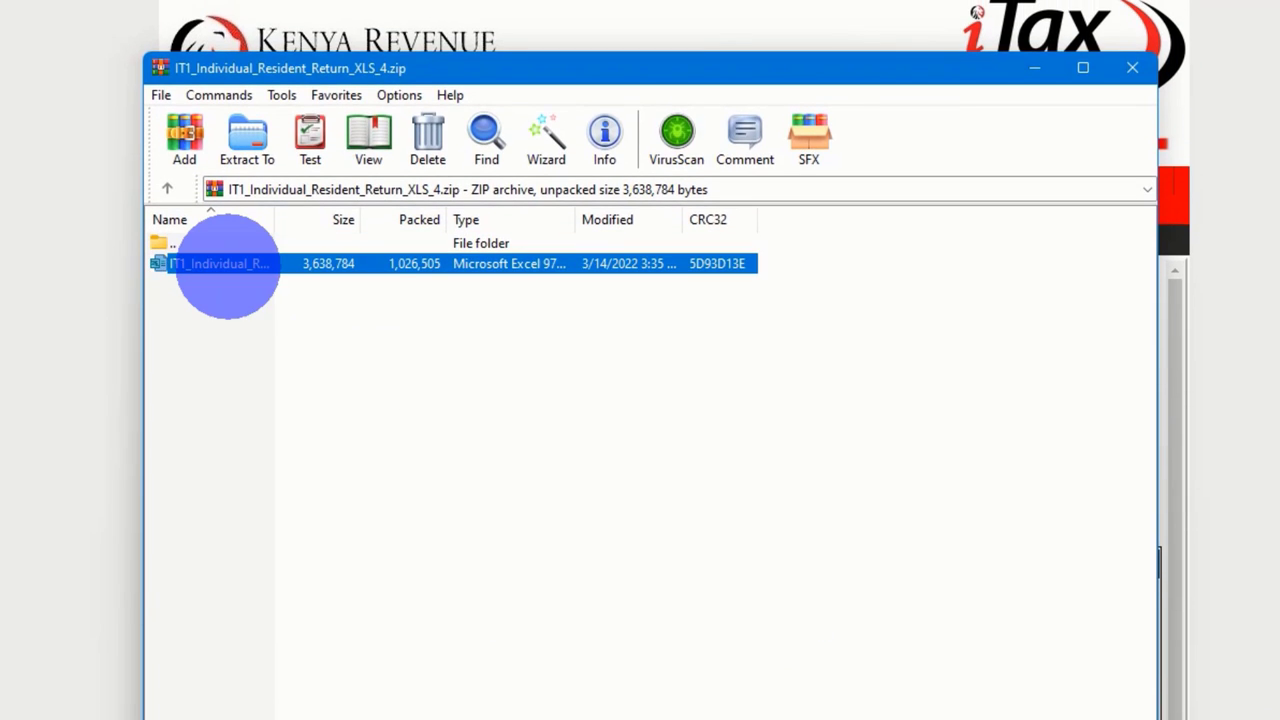
double_click(228, 264)
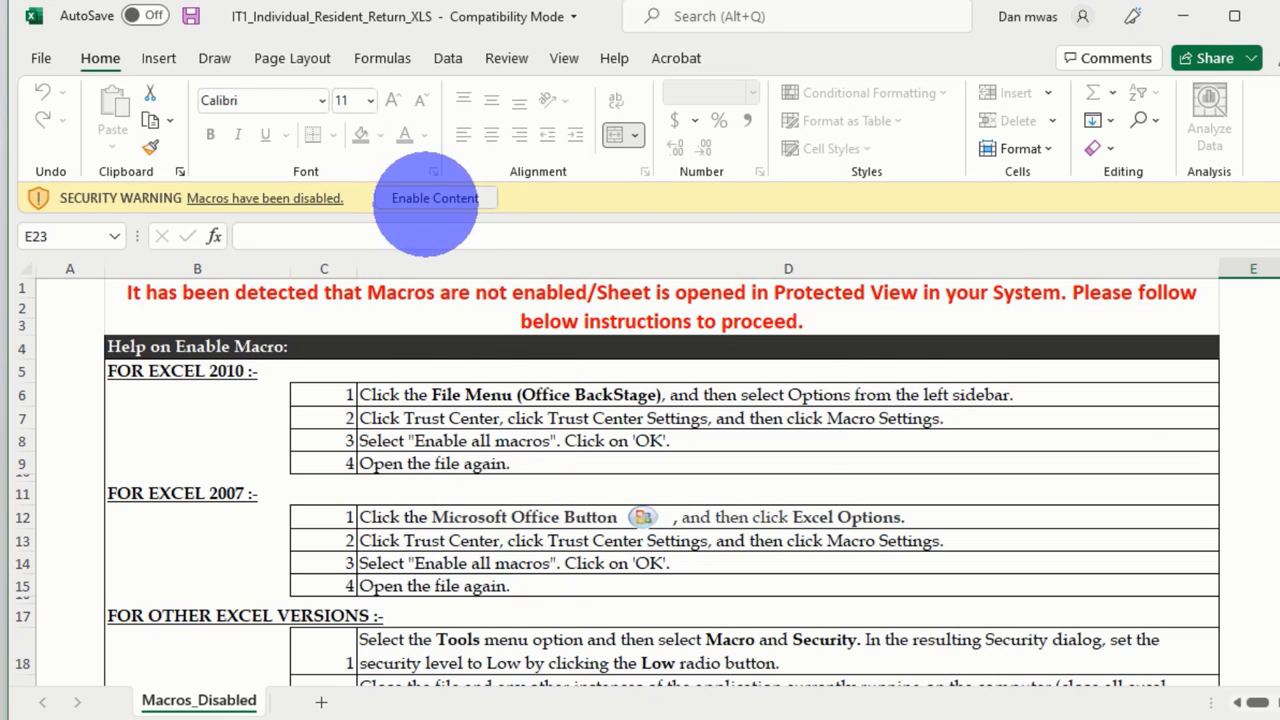
Enable macros, clear the cut-and-paste warning and Find anything tip, then select PIN cell B3
click(440, 199)
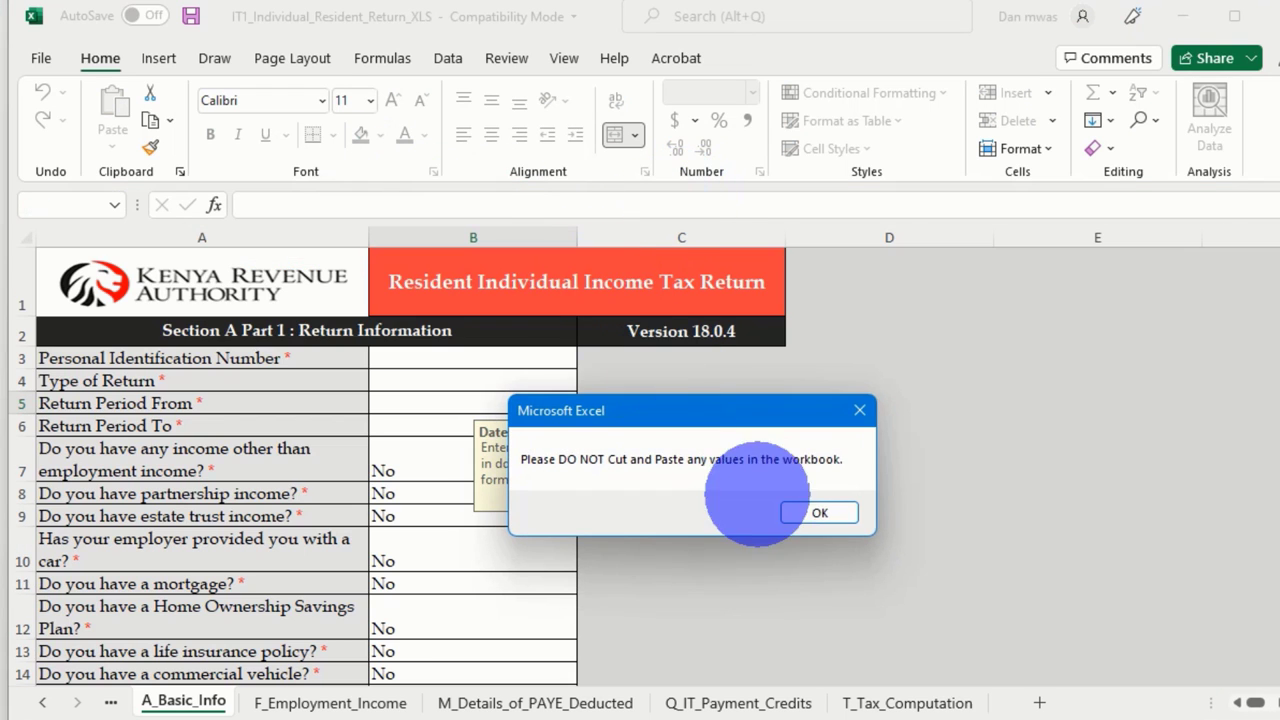
click(820, 512)
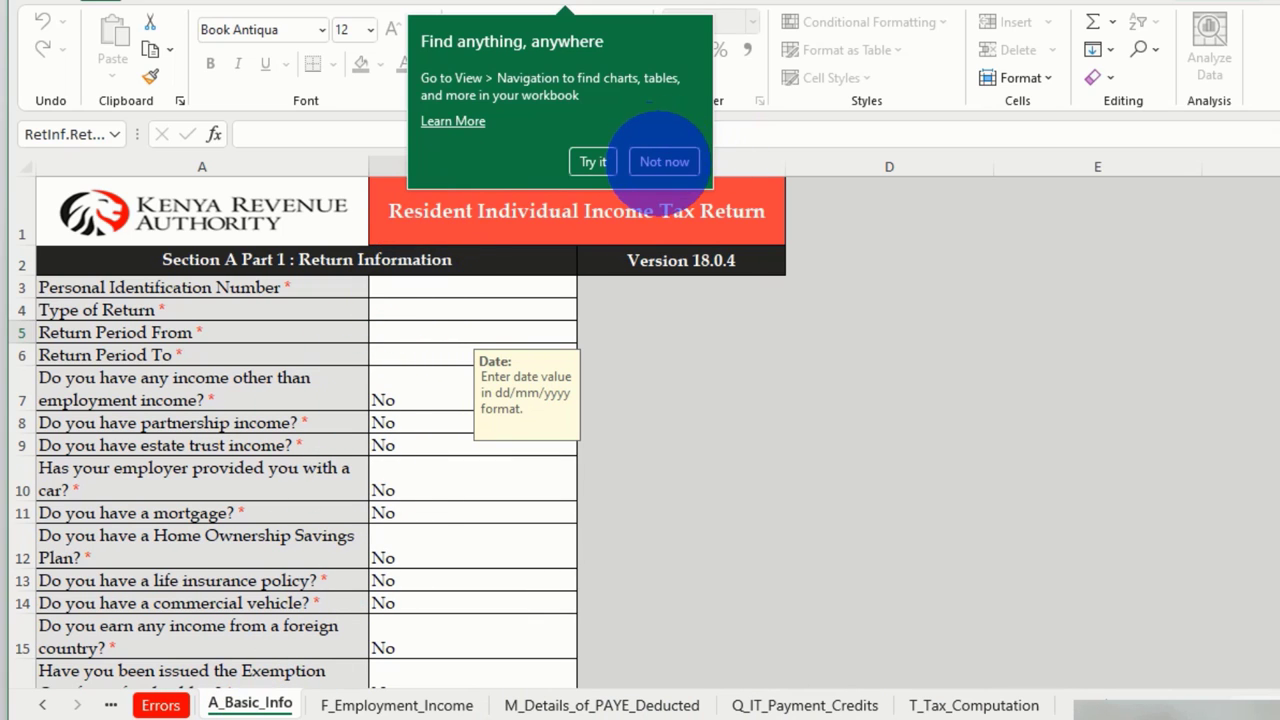
click(662, 161)
click(423, 287)
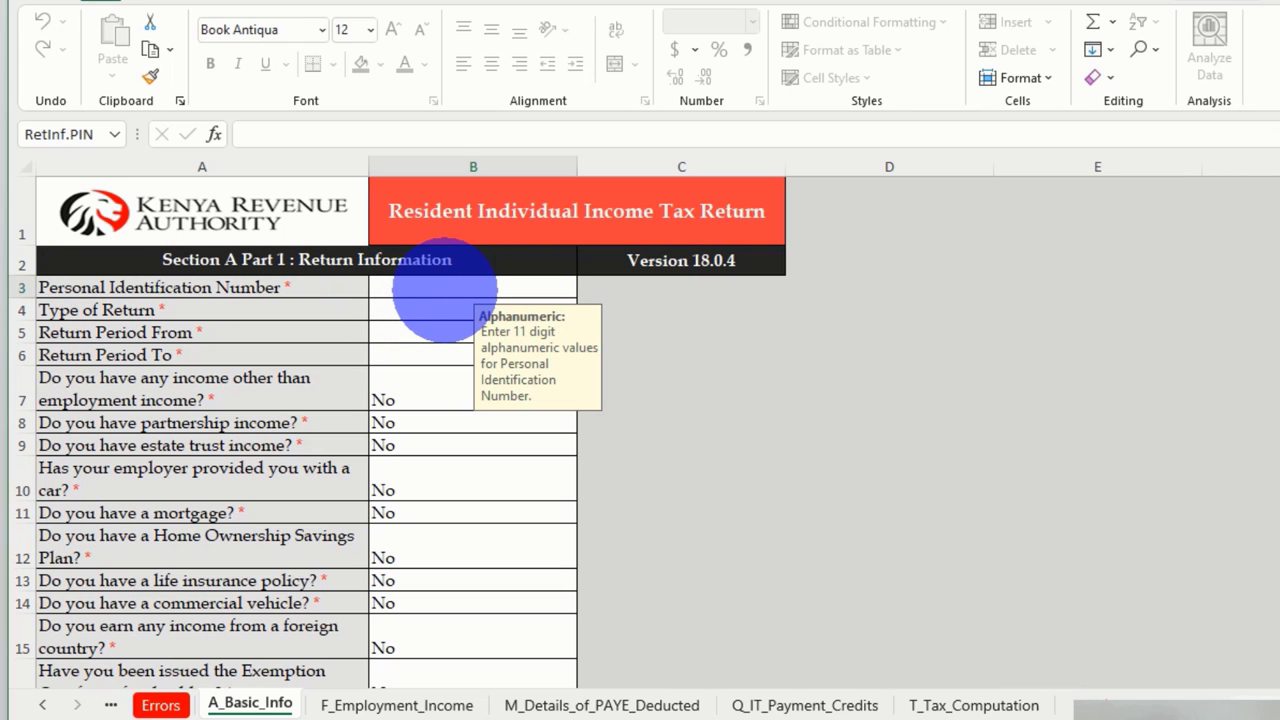
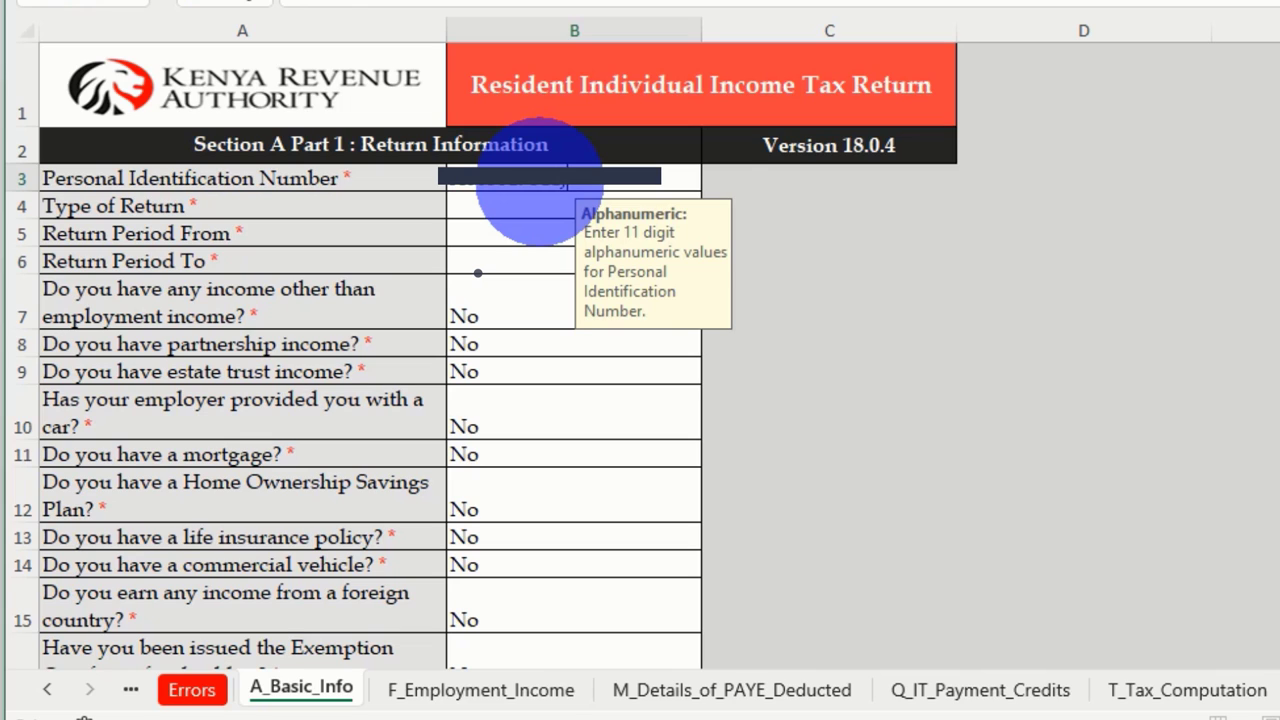
Enter the taxpayer PIN in B3 and set Type of Return to Original
click(624, 206)
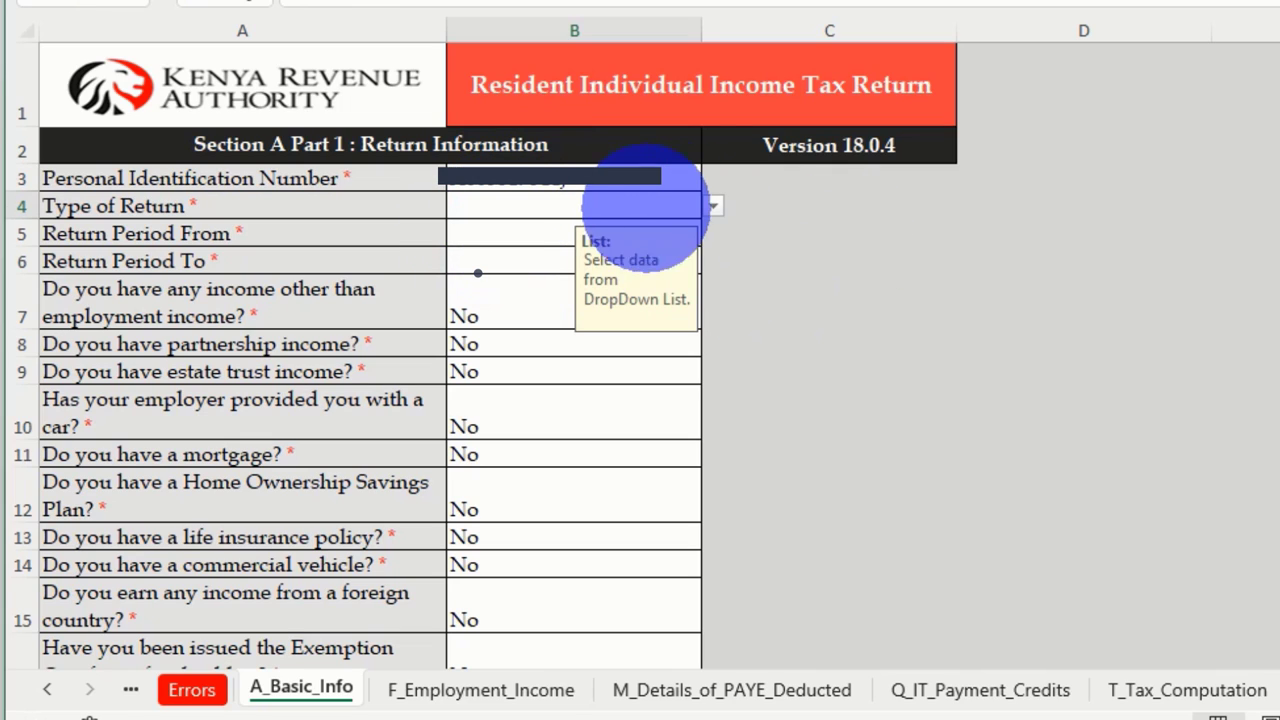
click(712, 206)
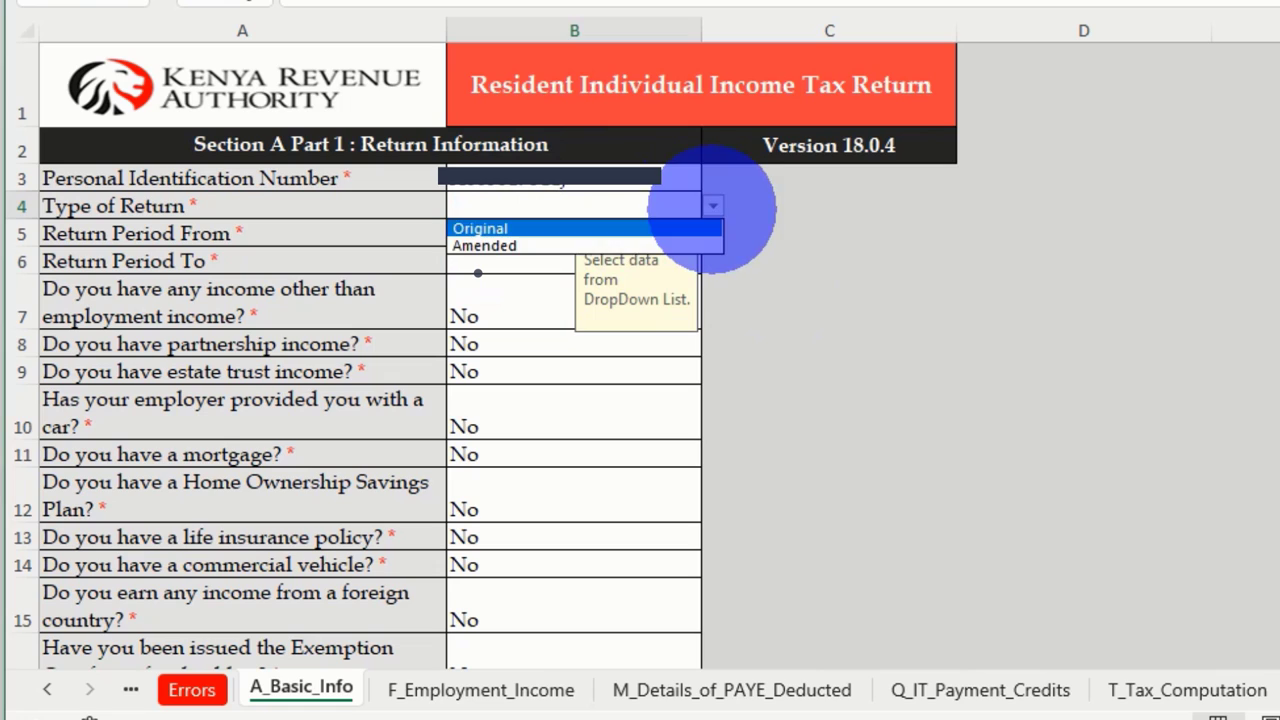
click(490, 224)
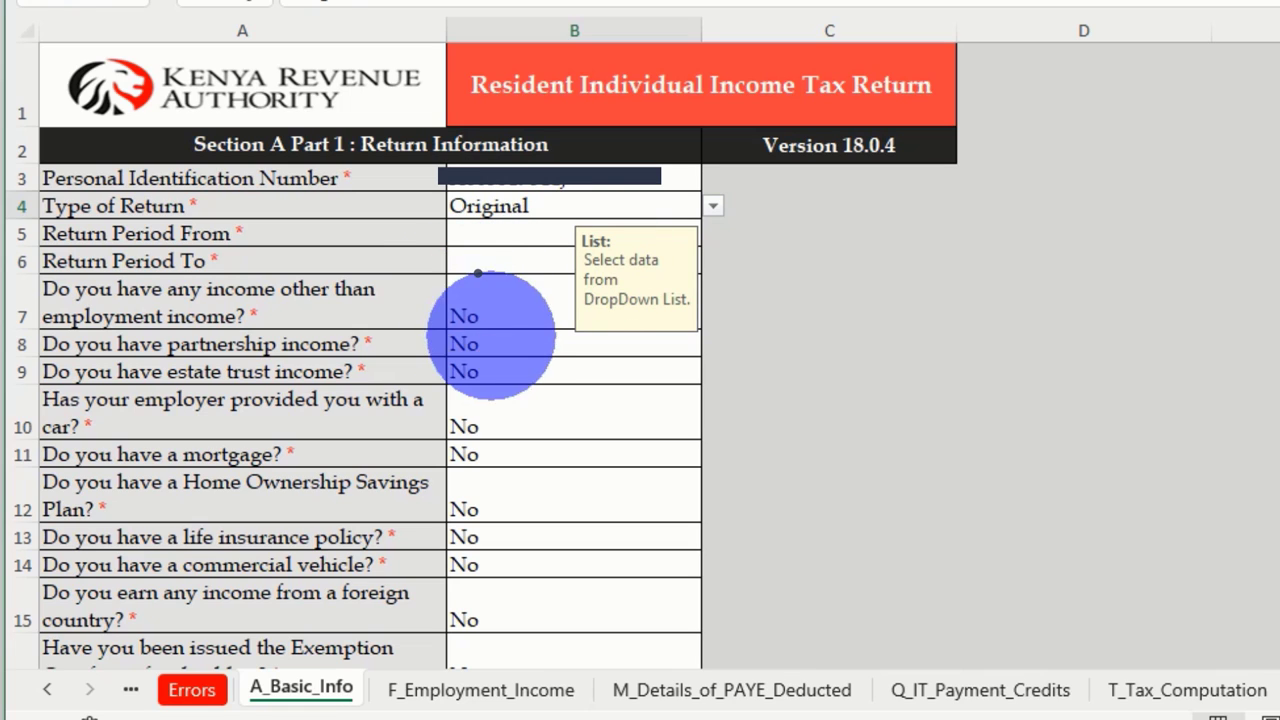
Enter the return period 01/01/2021 to 31/12/2021
key(Return)
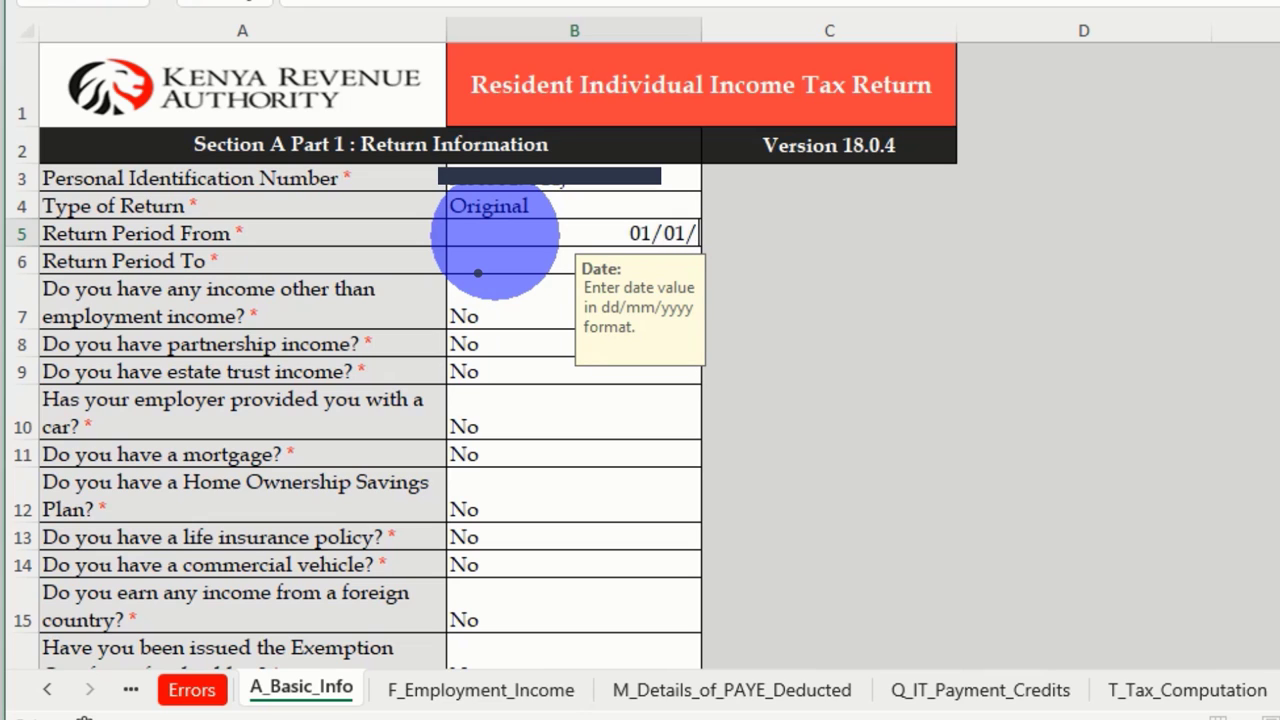
text(01/01/2021)
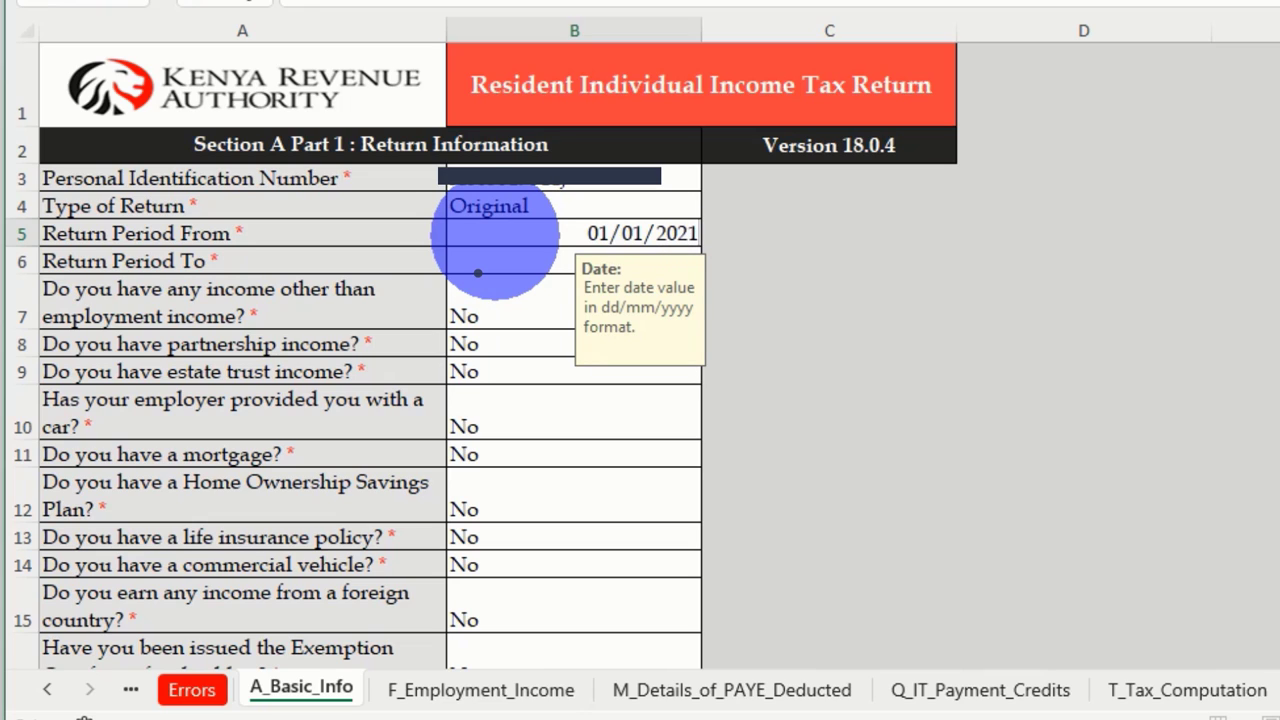
key(Return)
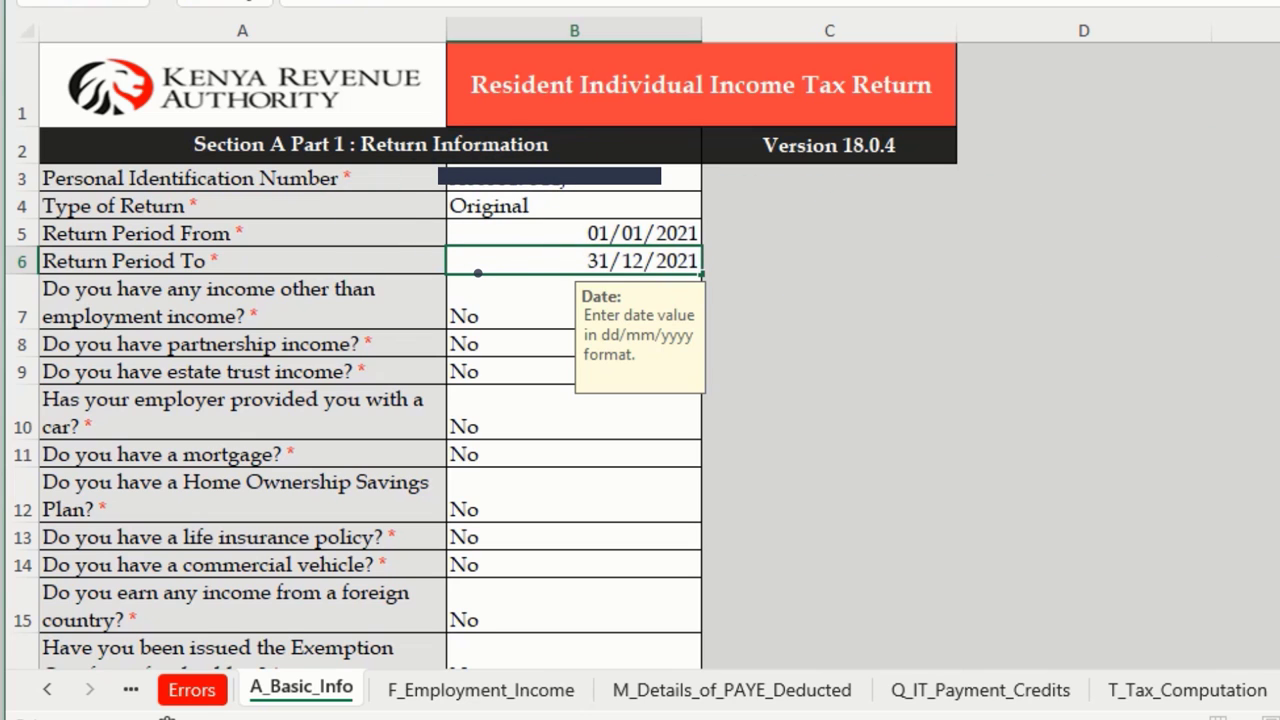
click(1160, 32)
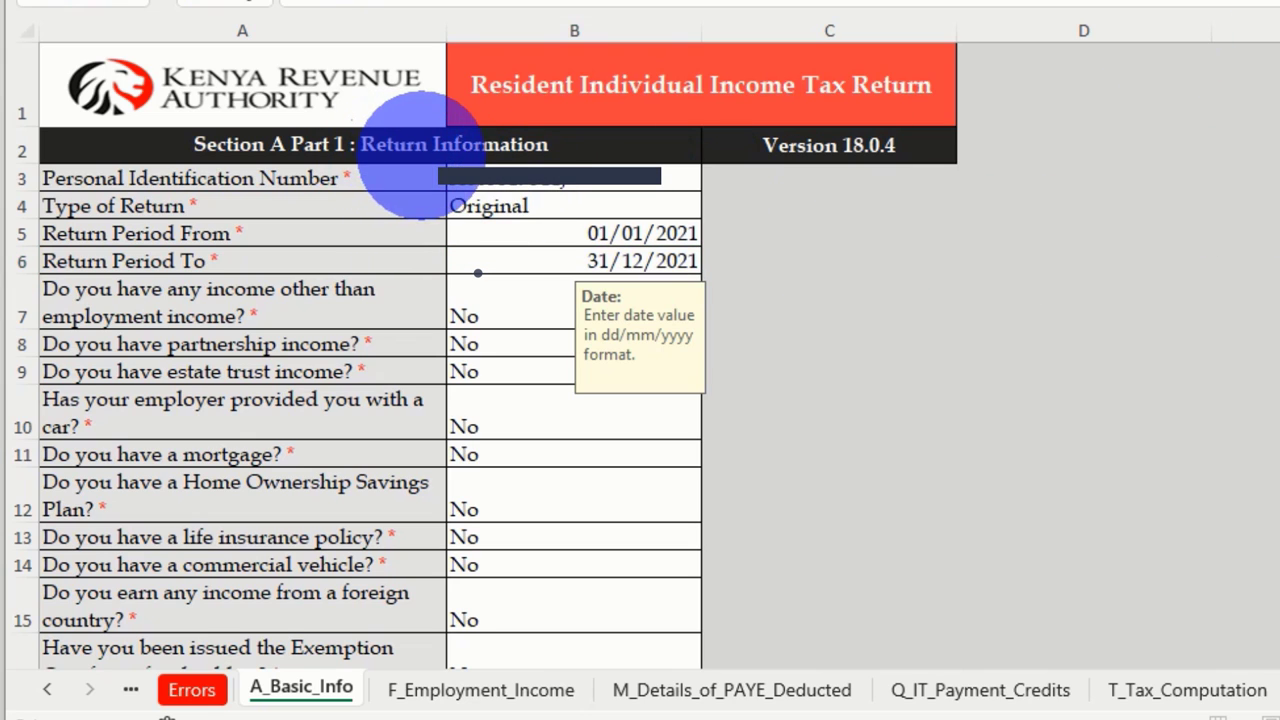
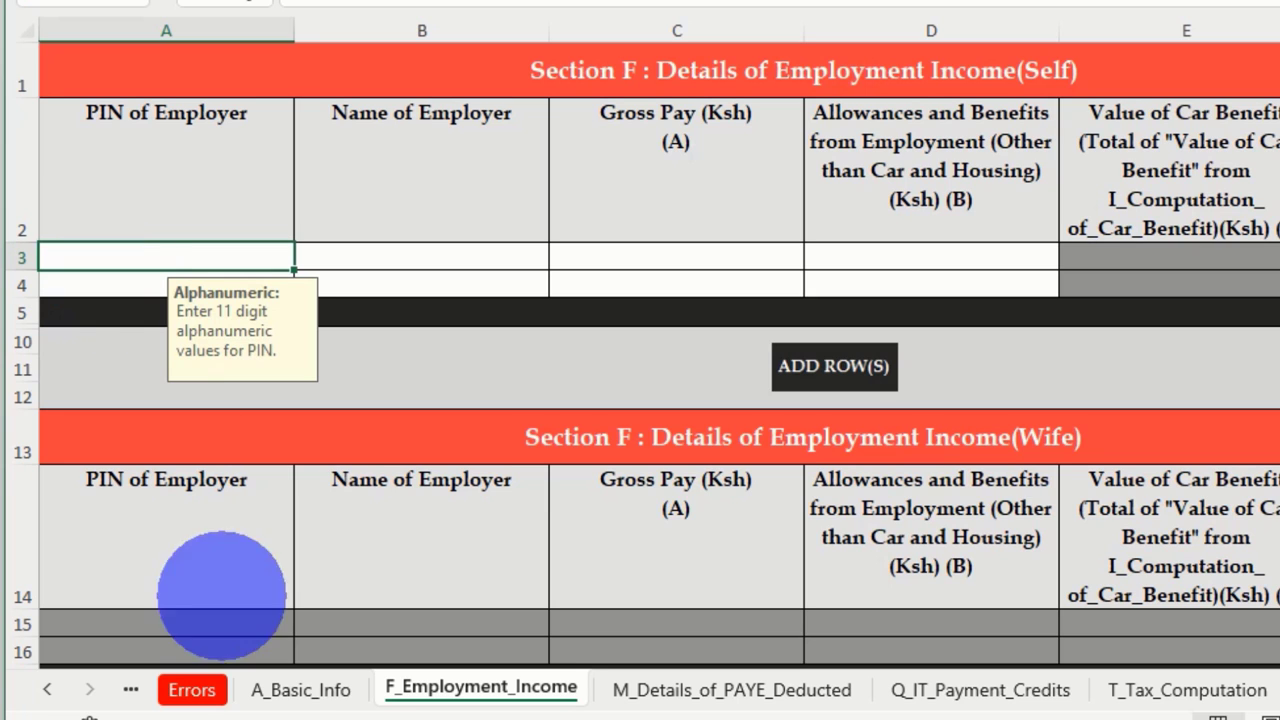
Enter the employer's PIN from the P9 form in A3 and TSC as employer name in B3
key(alt+Tab)
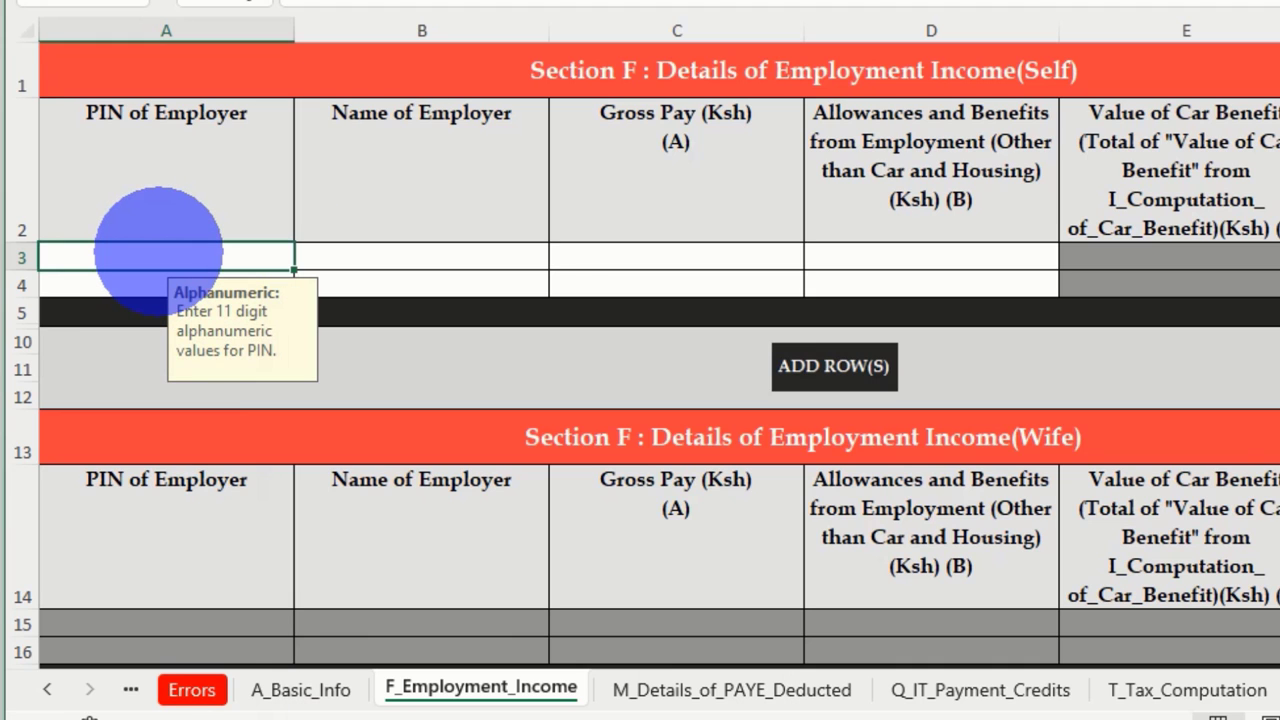
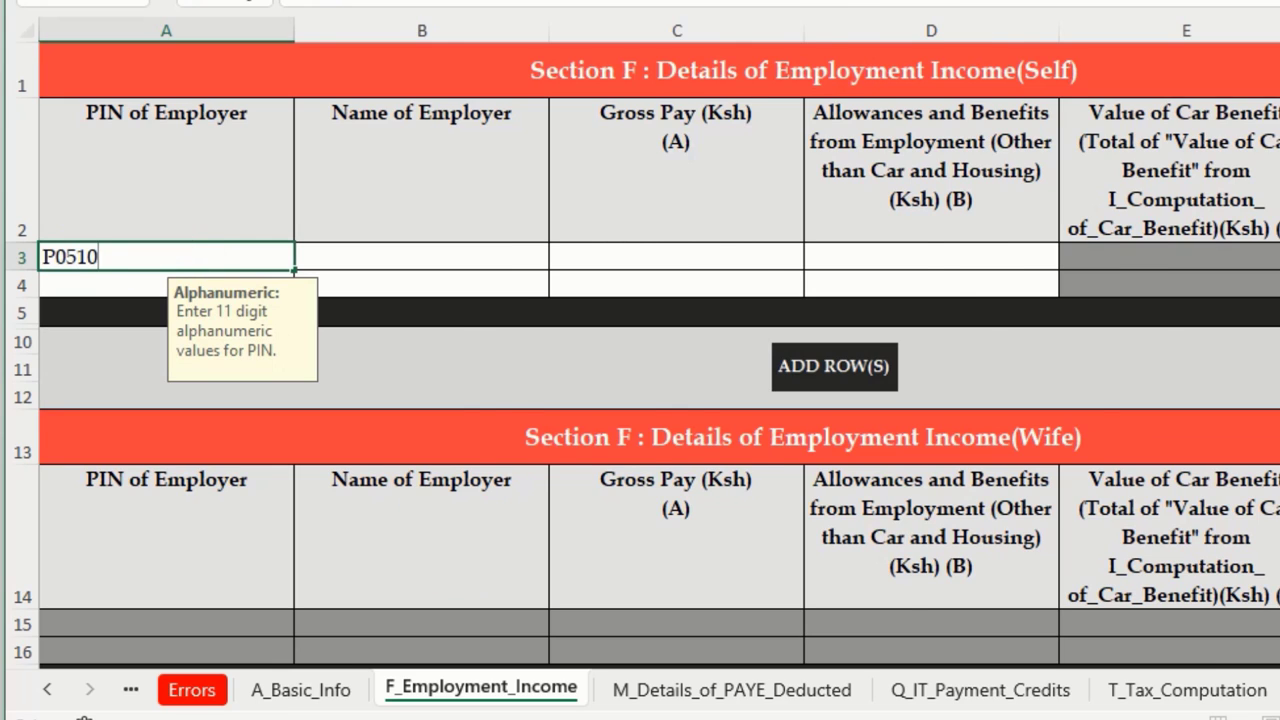
key(alt+Tab)
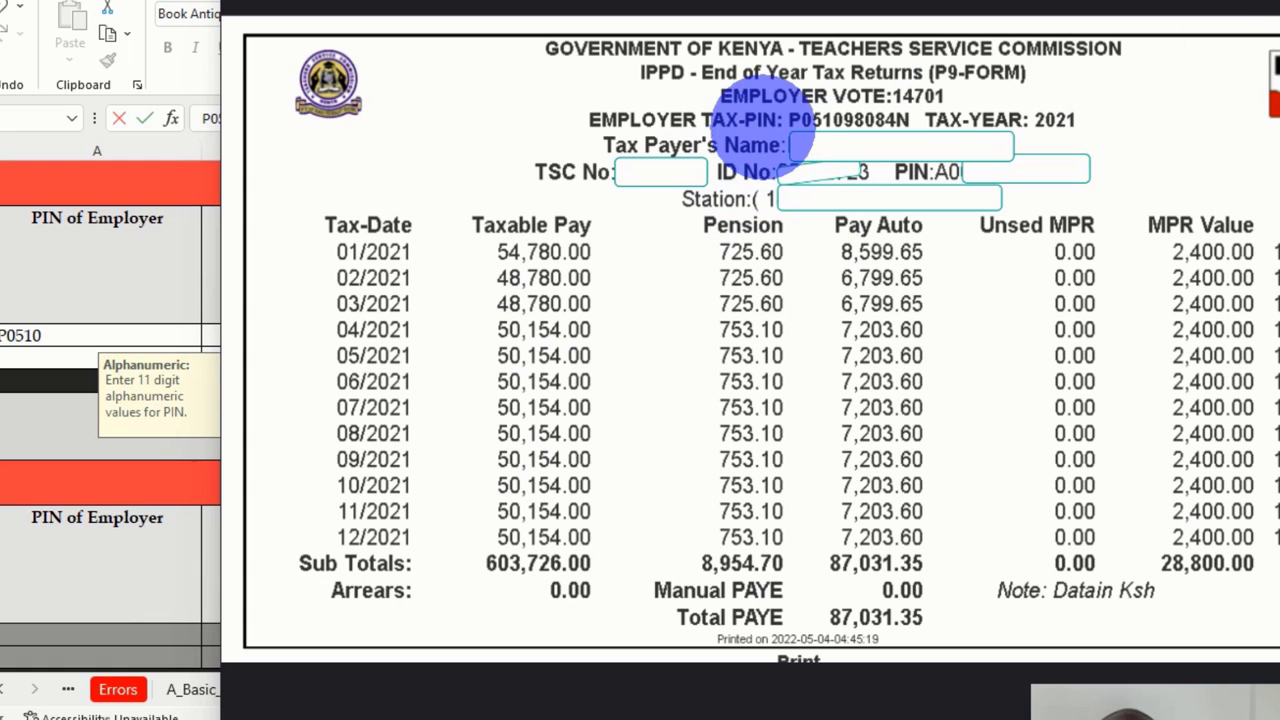
drag(782, 108, 920, 130)
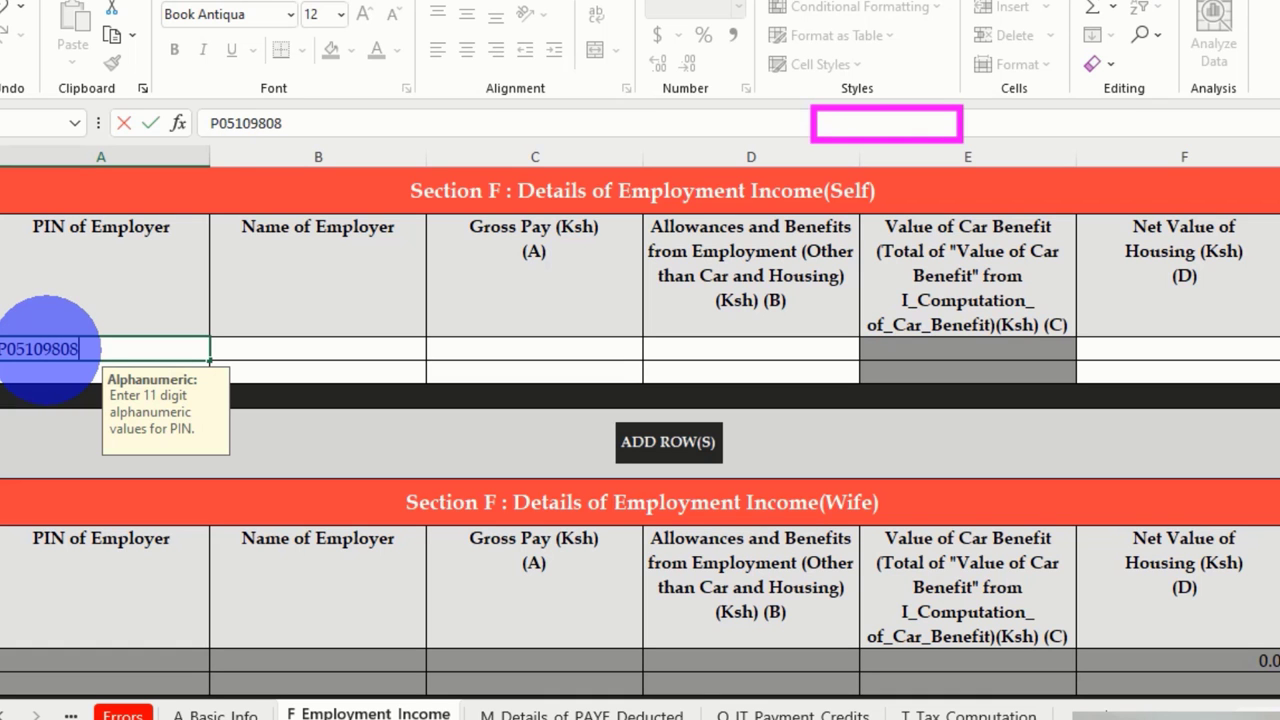
text(N)
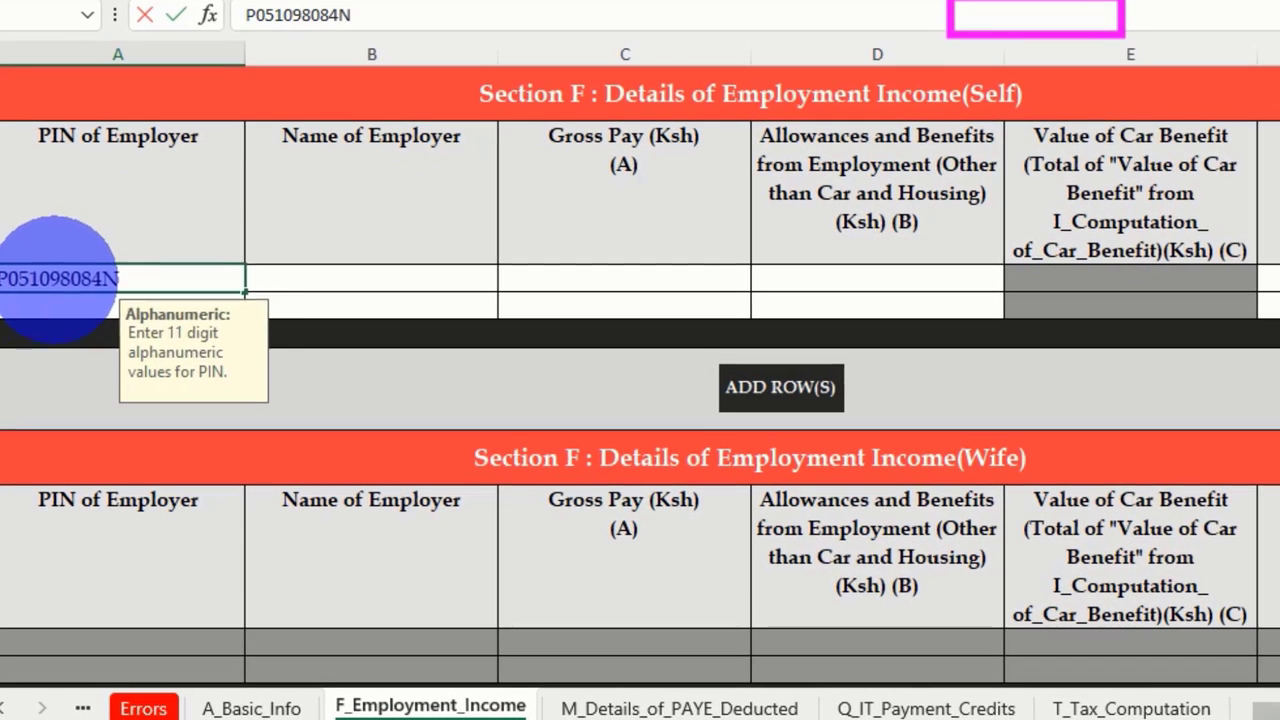
click(253, 349)
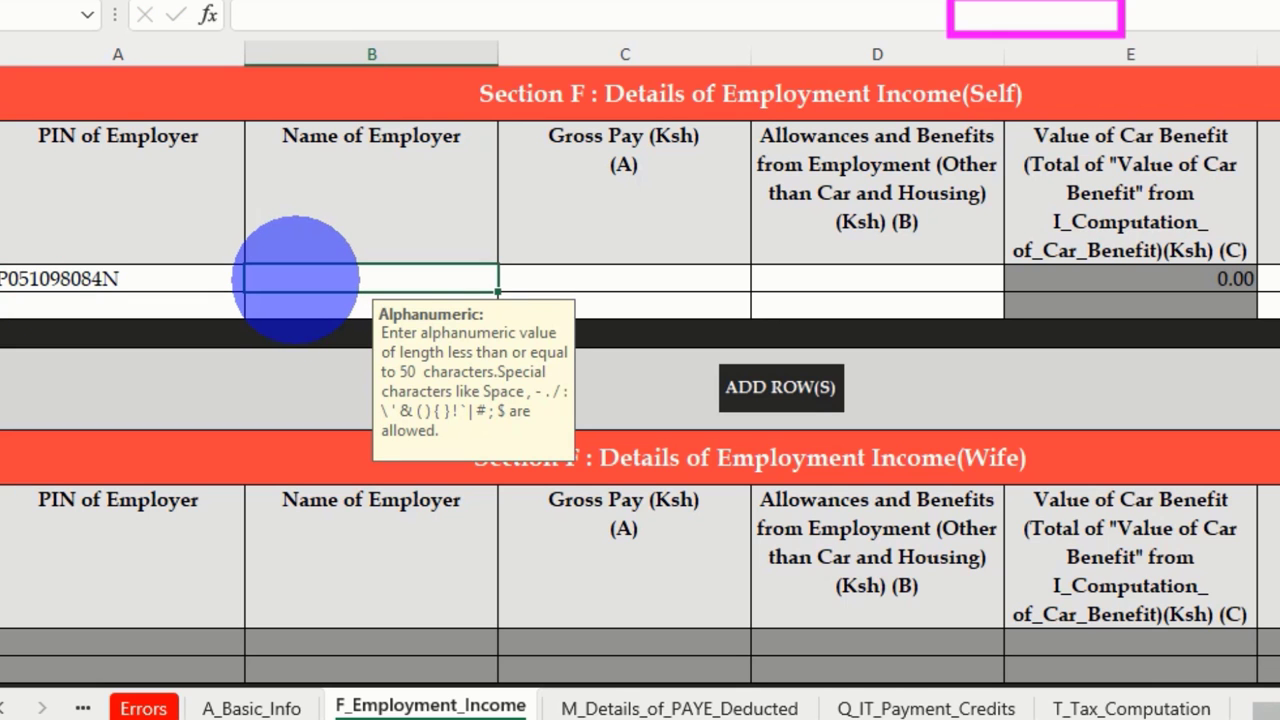
text(TSC)
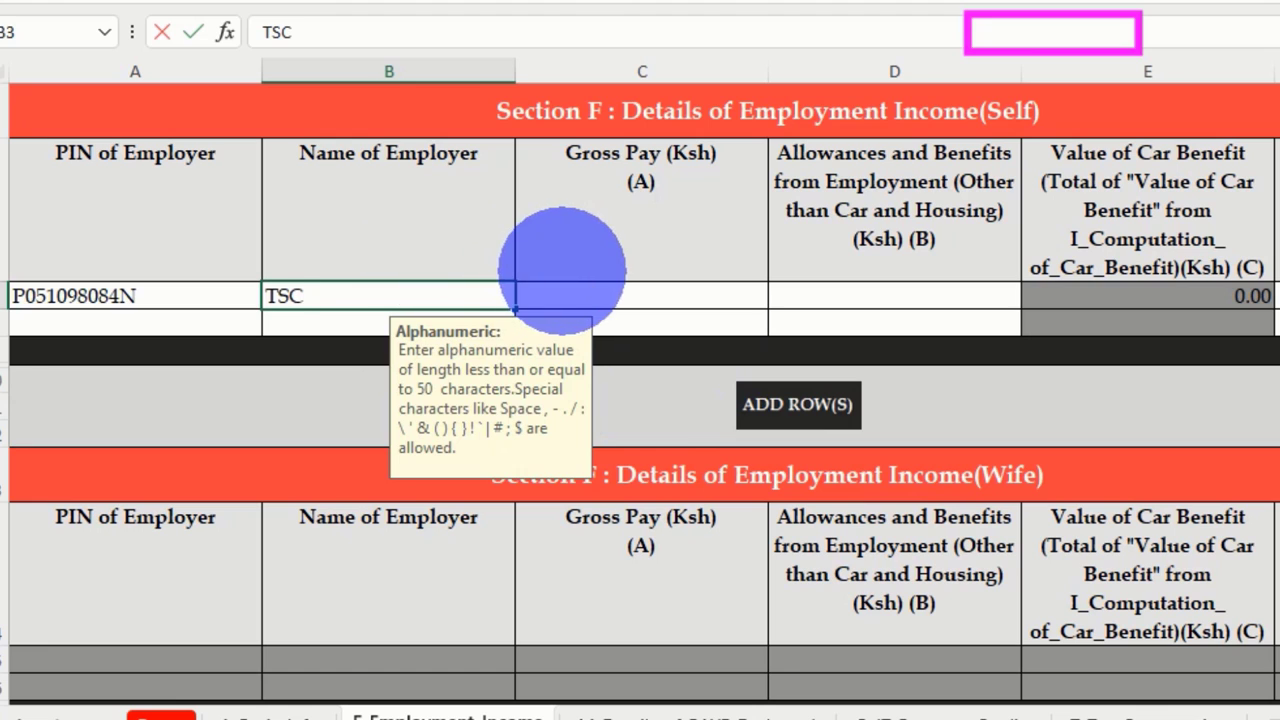
click(585, 295)
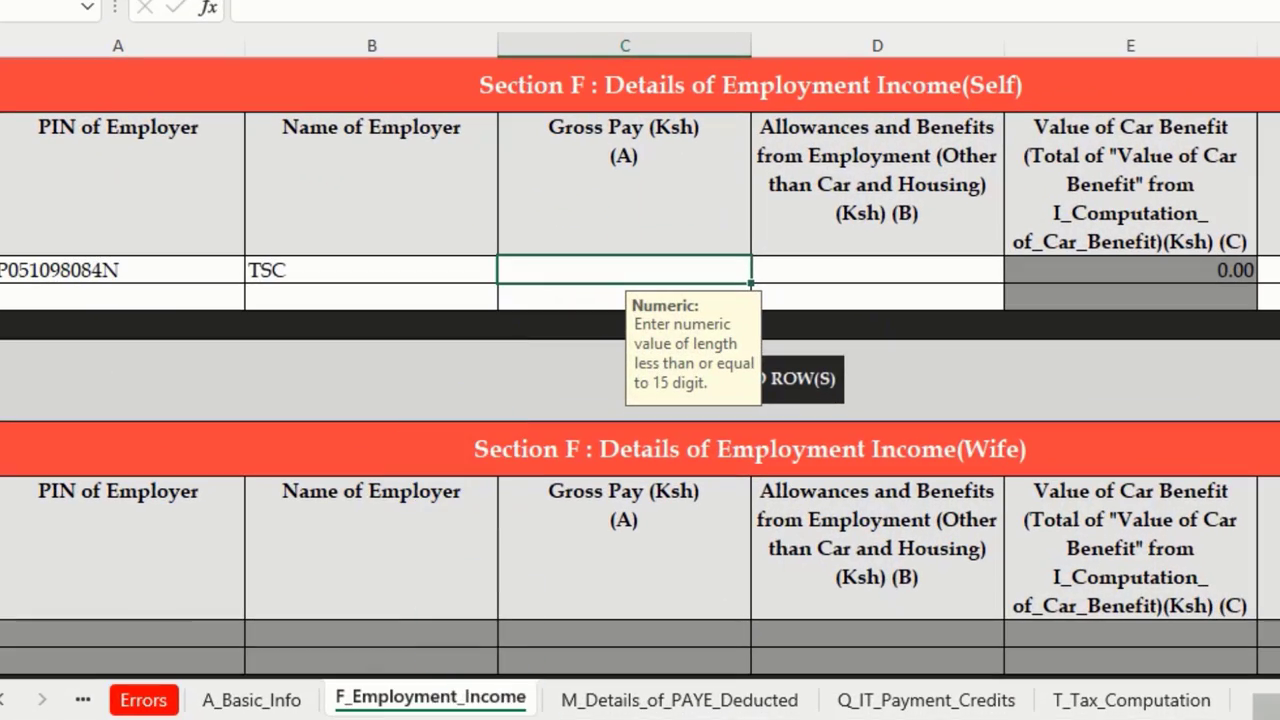
Find the 603,726.00 taxable pay subtotal on the P9 form in Photo Viewer
key(alt+Tab)
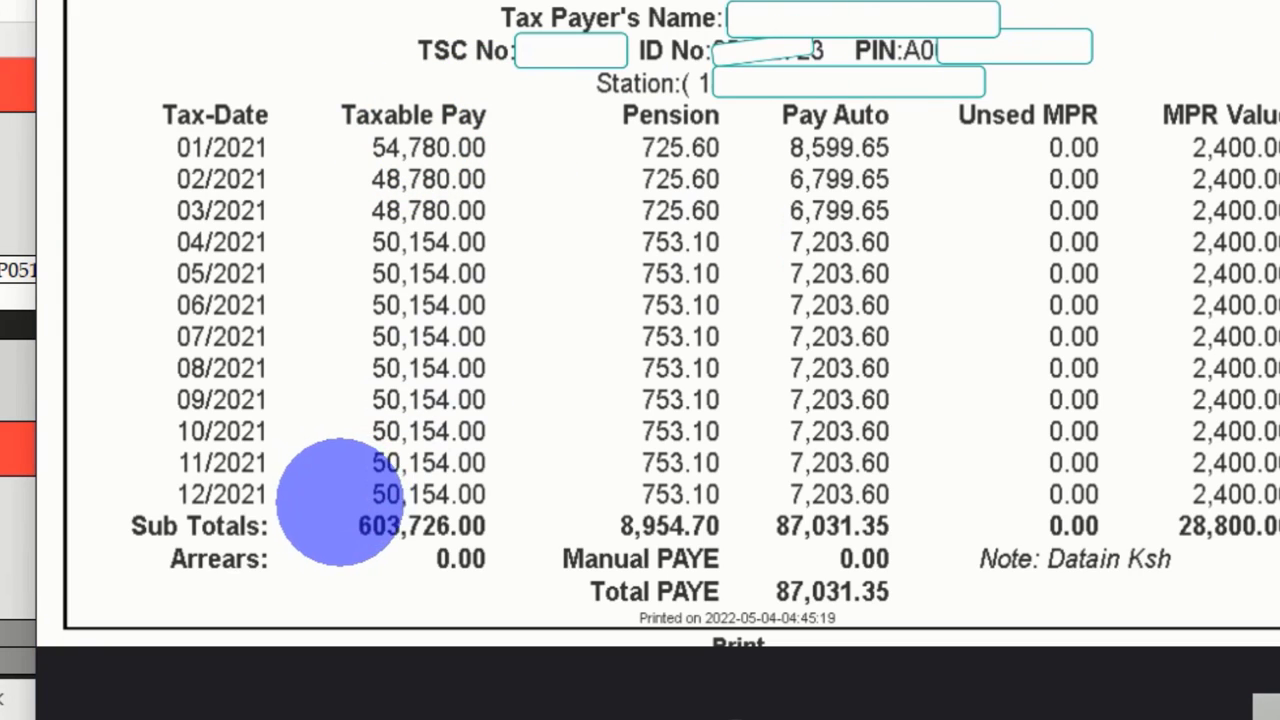
mouse_move(332, 508)
mouse_down()
mouse_move(403, 508)
mouse_move(494, 552)
mouse_up()
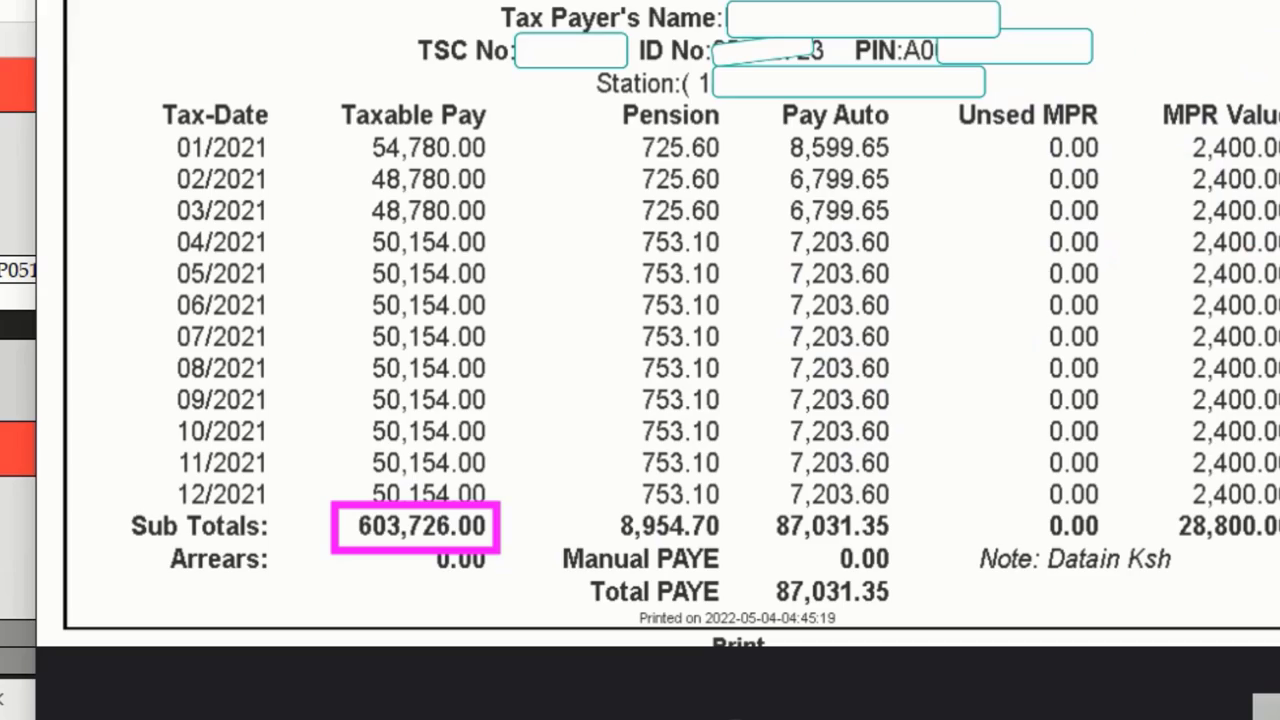
key(Escape)
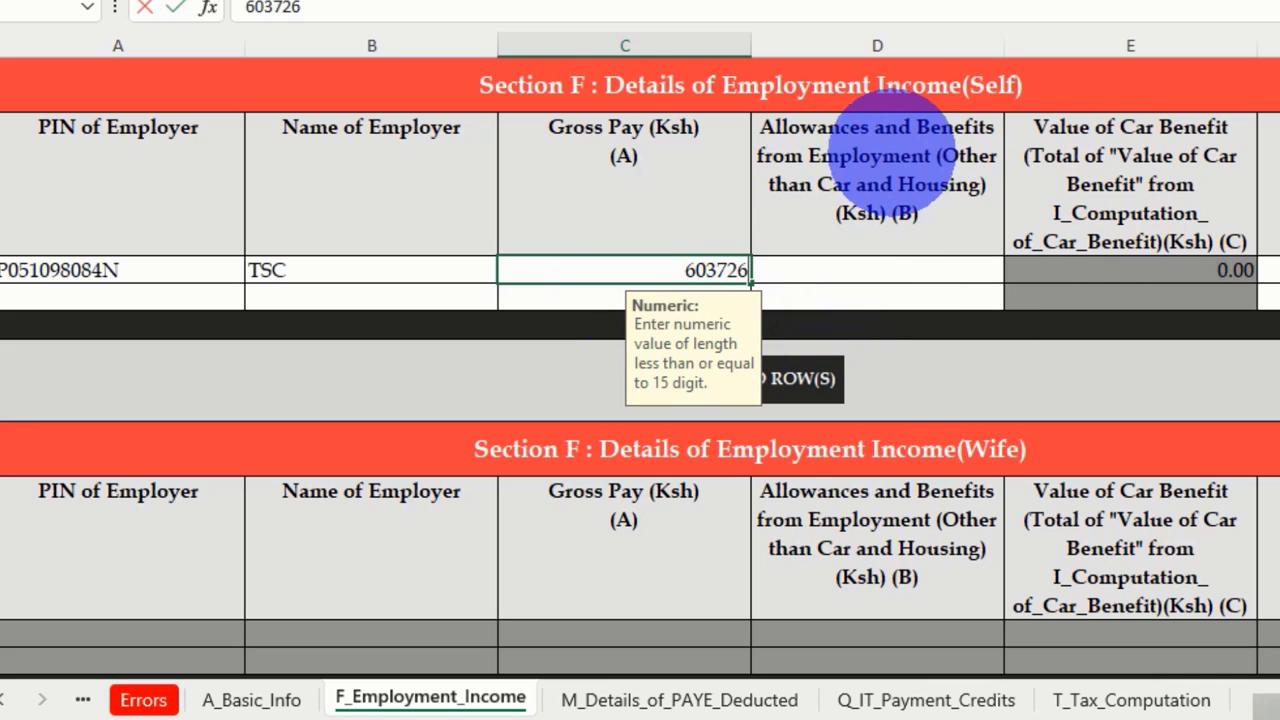
Confirm Gross Pay 603,726.00 and enter 0 for allowances and the other Section F amounts
click(810, 268)
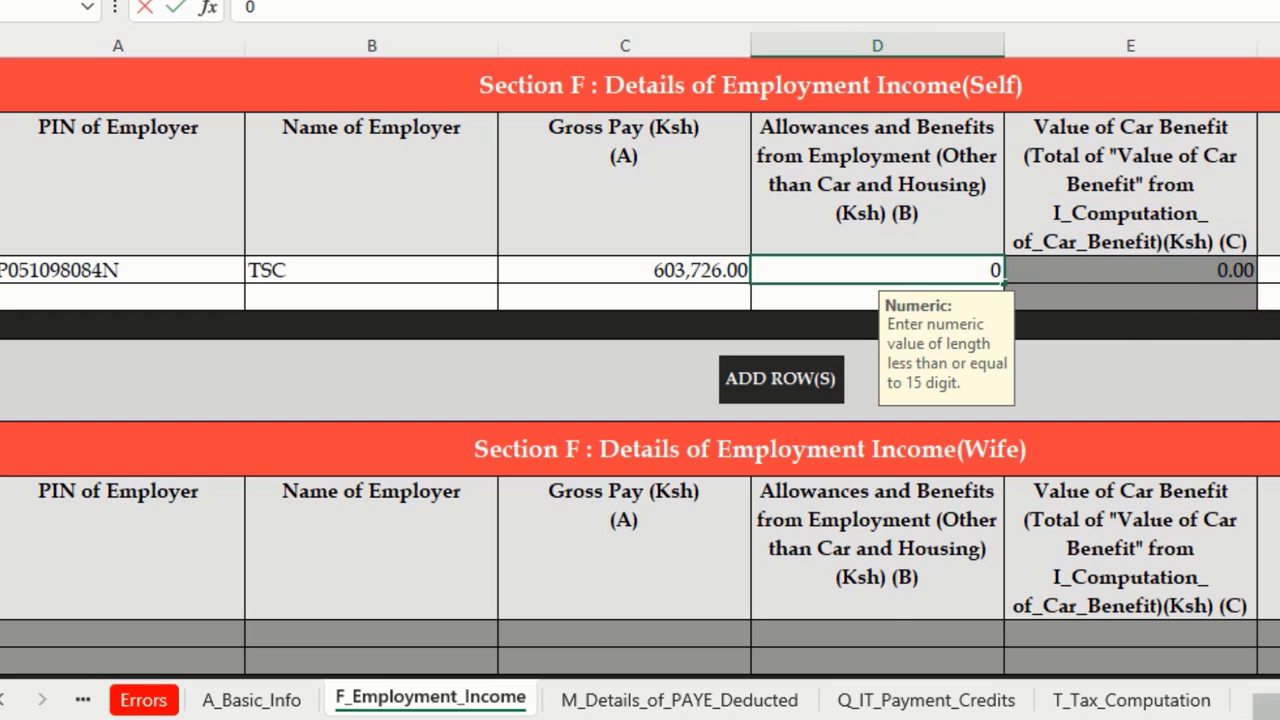
text(0)
click(1268, 266)
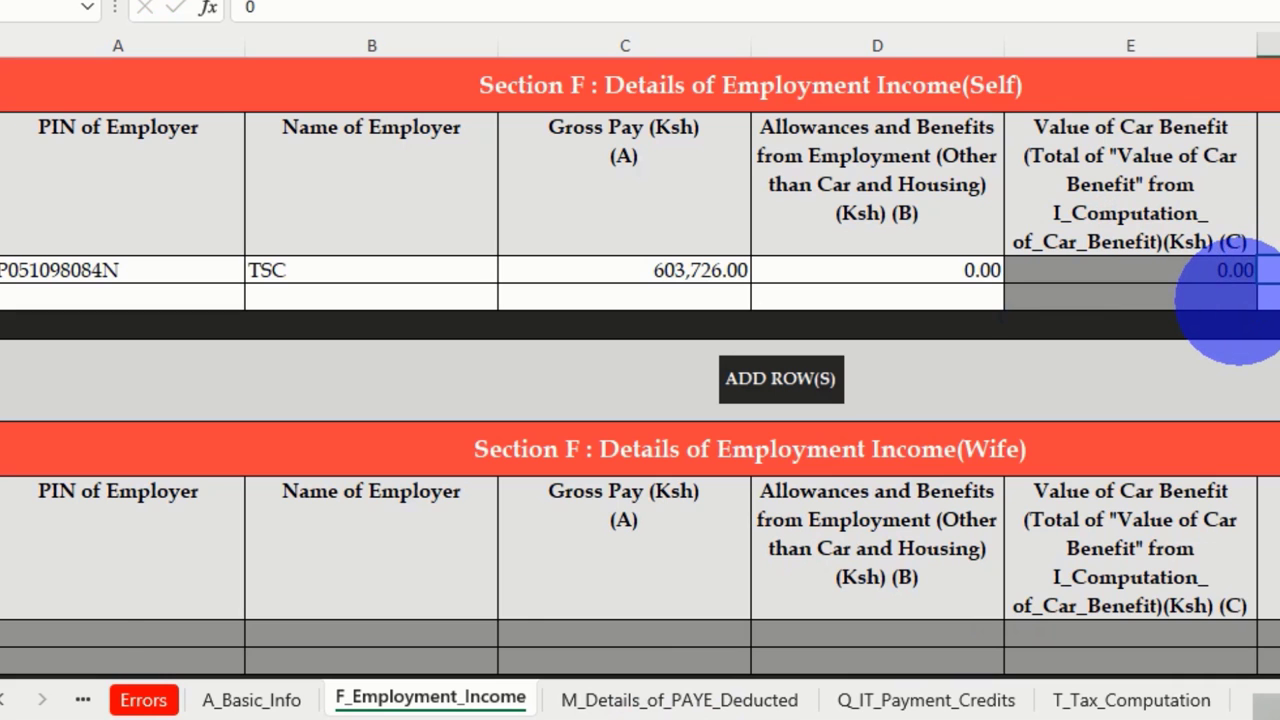
key(Return)
key(Tab)
key(Tab)
key(Tab)
key(Tab)
key(Tab)
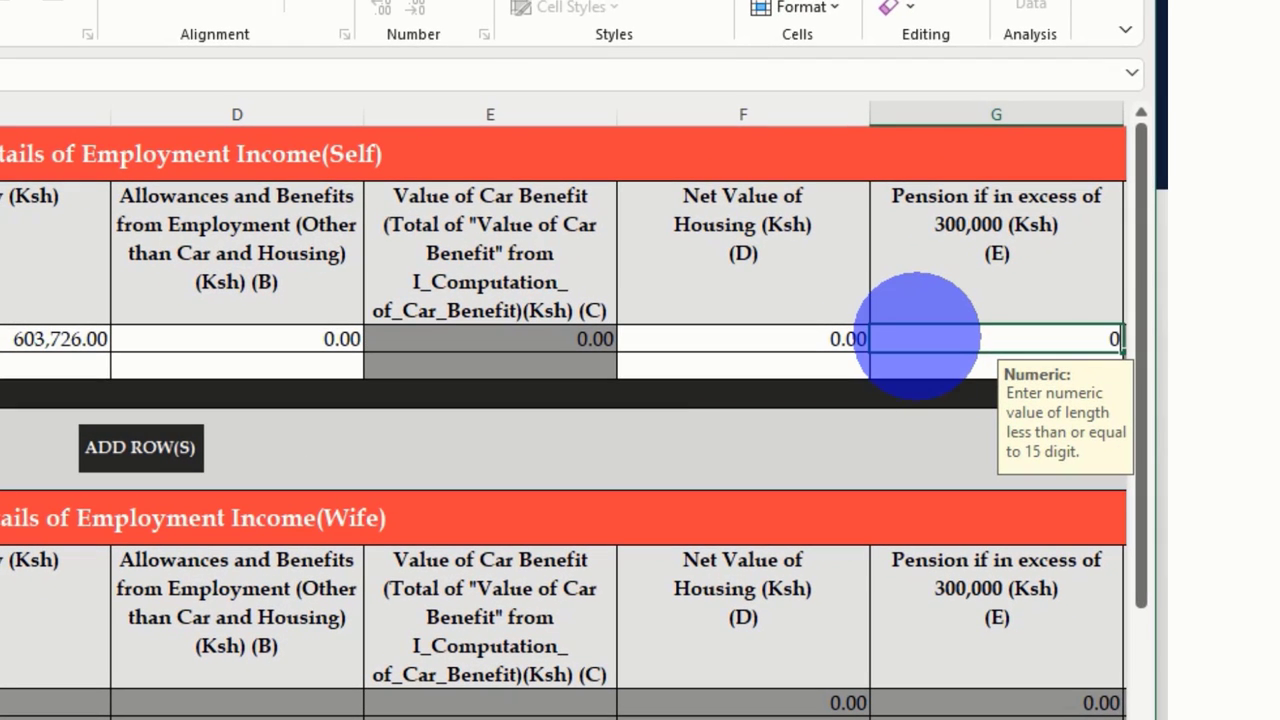
key(Return)
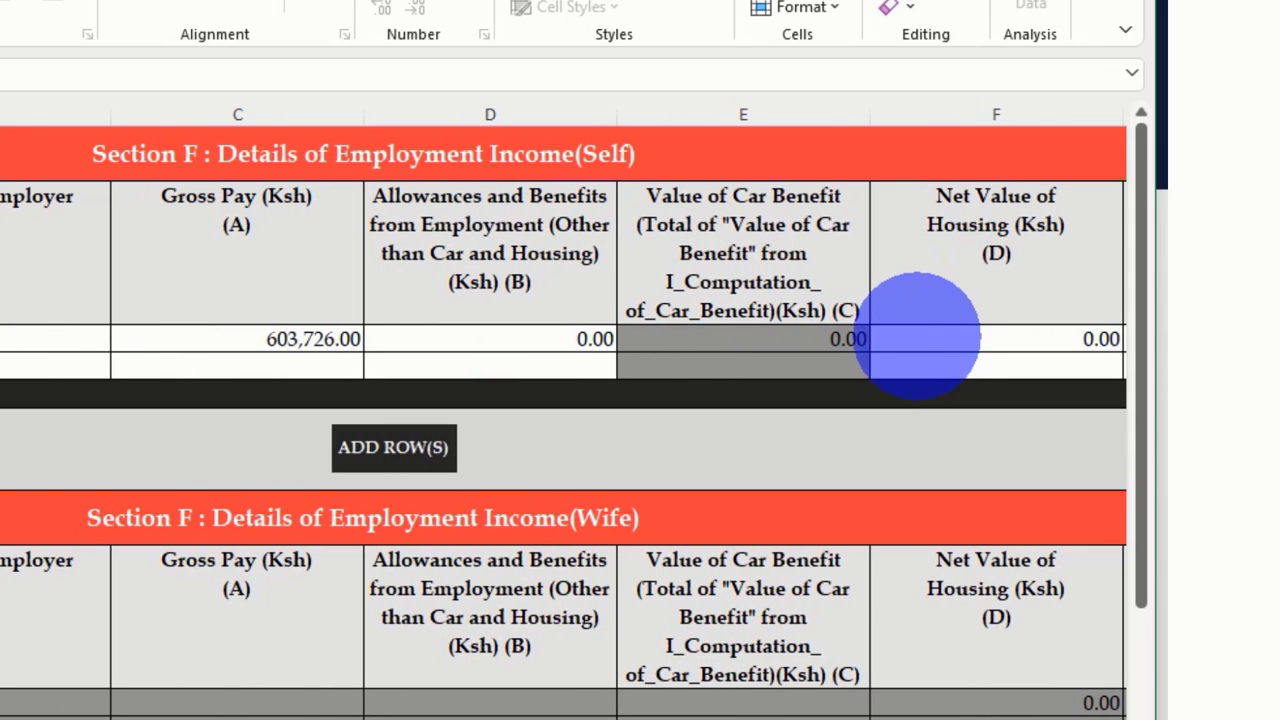
Review the Section F Self row cells, then go to the M_Details_of_PAYE_Deducted sheet
click(918, 339)
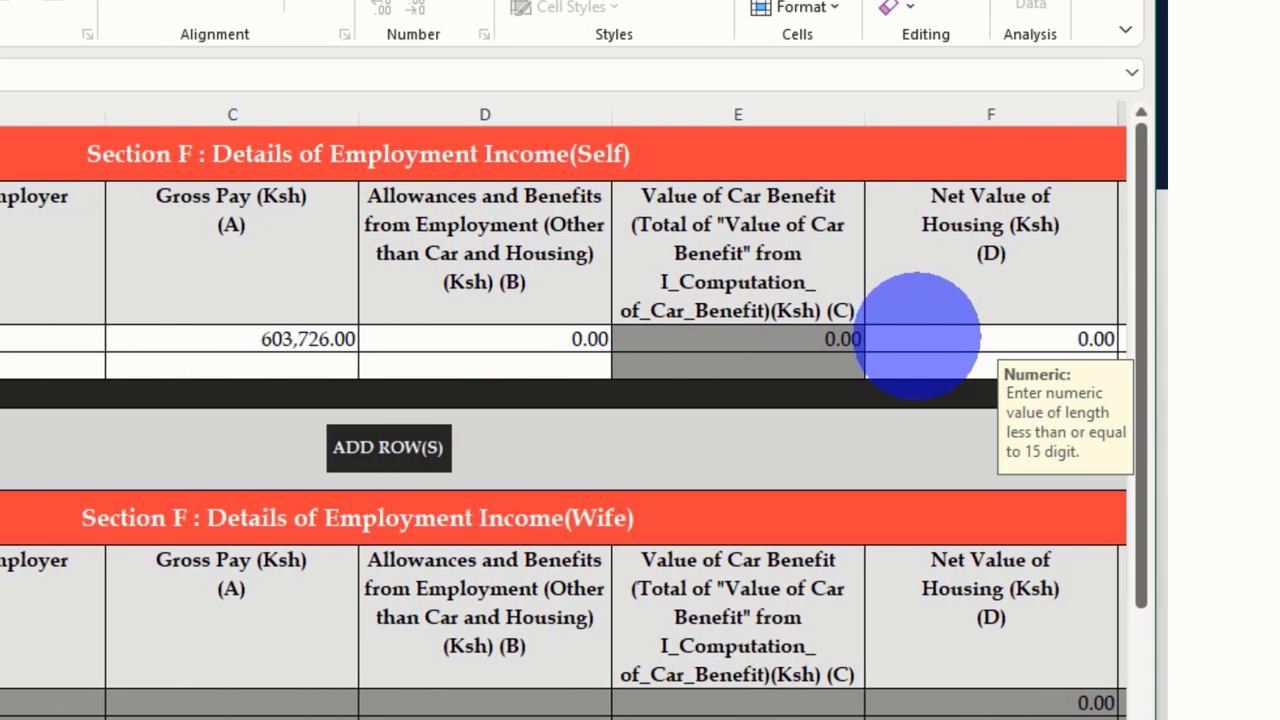
key(Left)
key(Left)
key(Left)
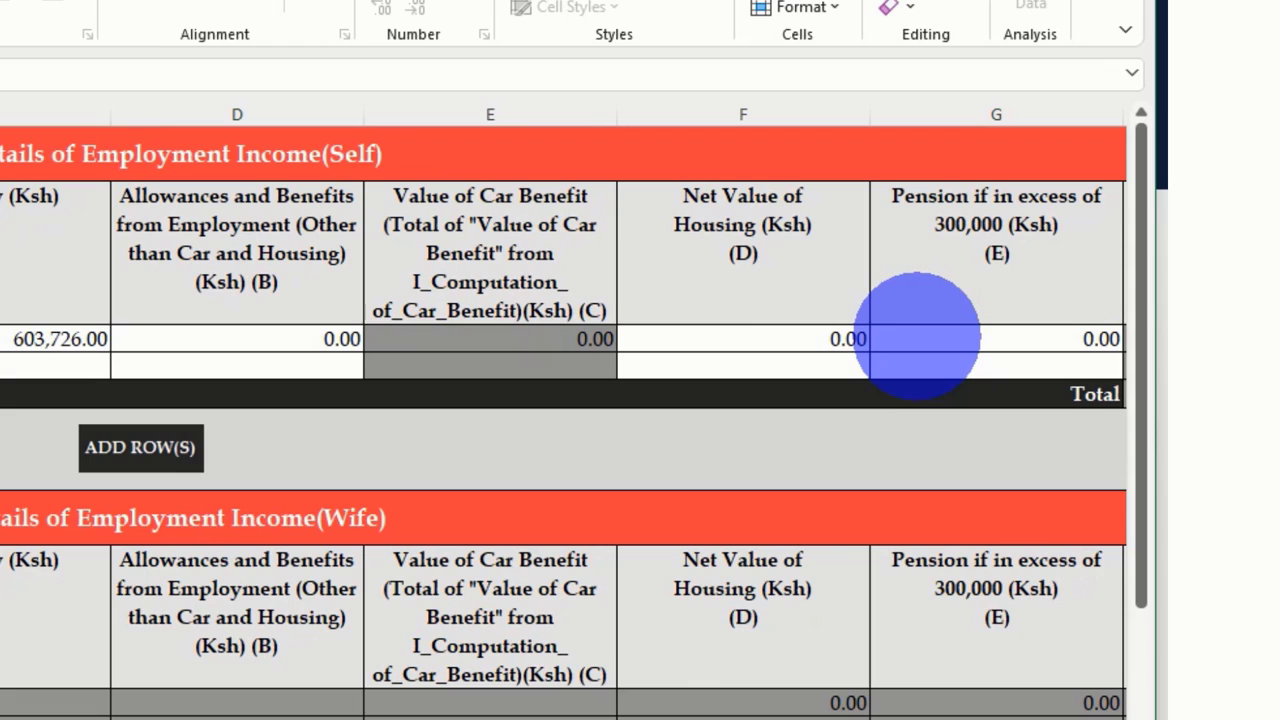
key(Right)
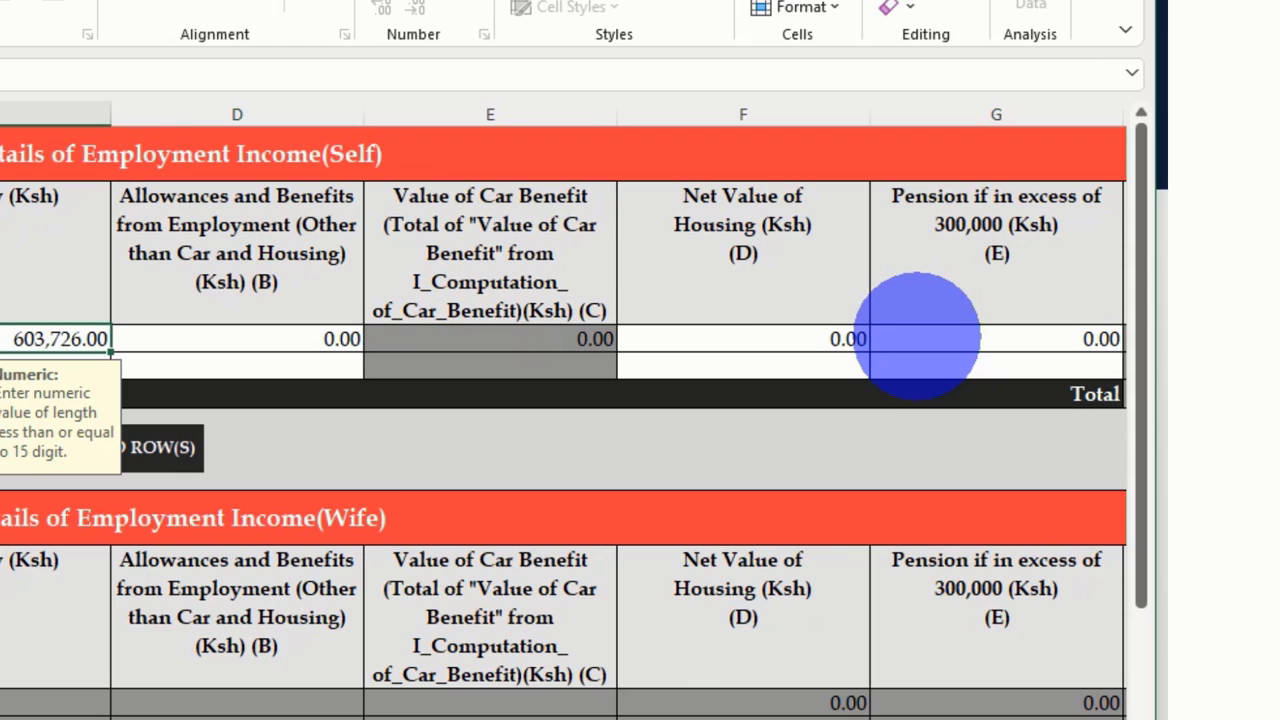
key(Right)
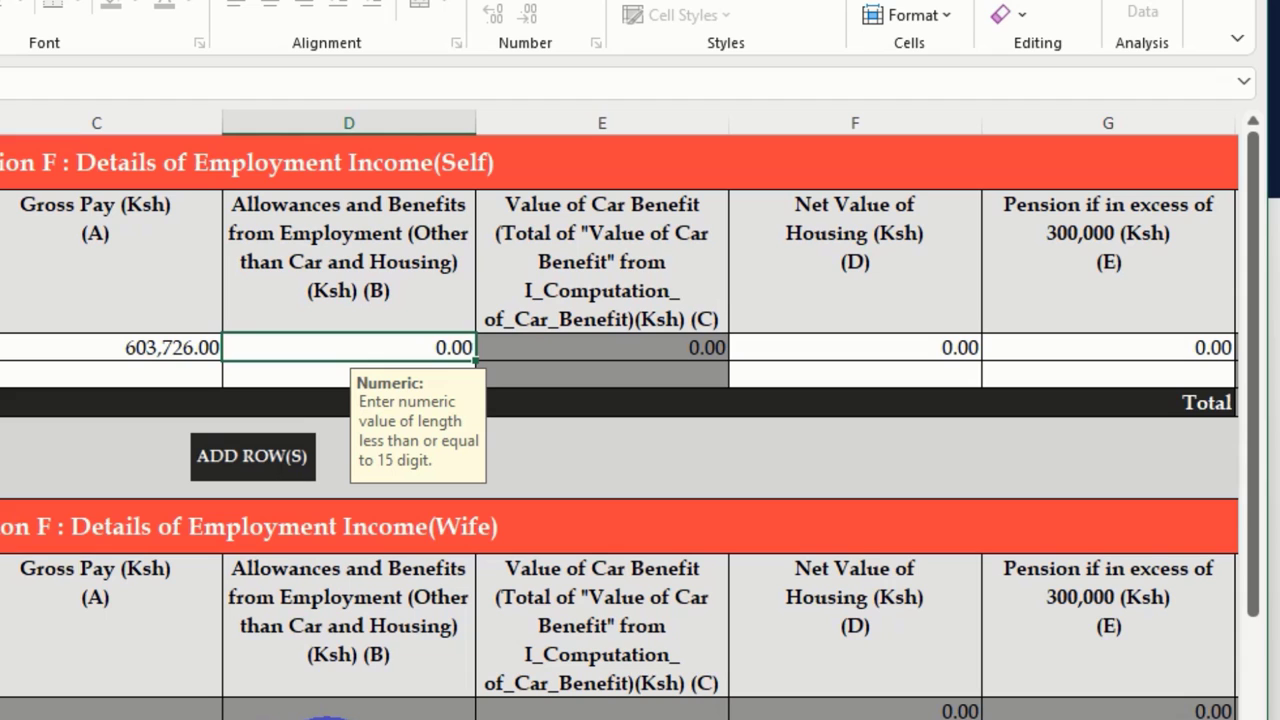
click(328, 716)
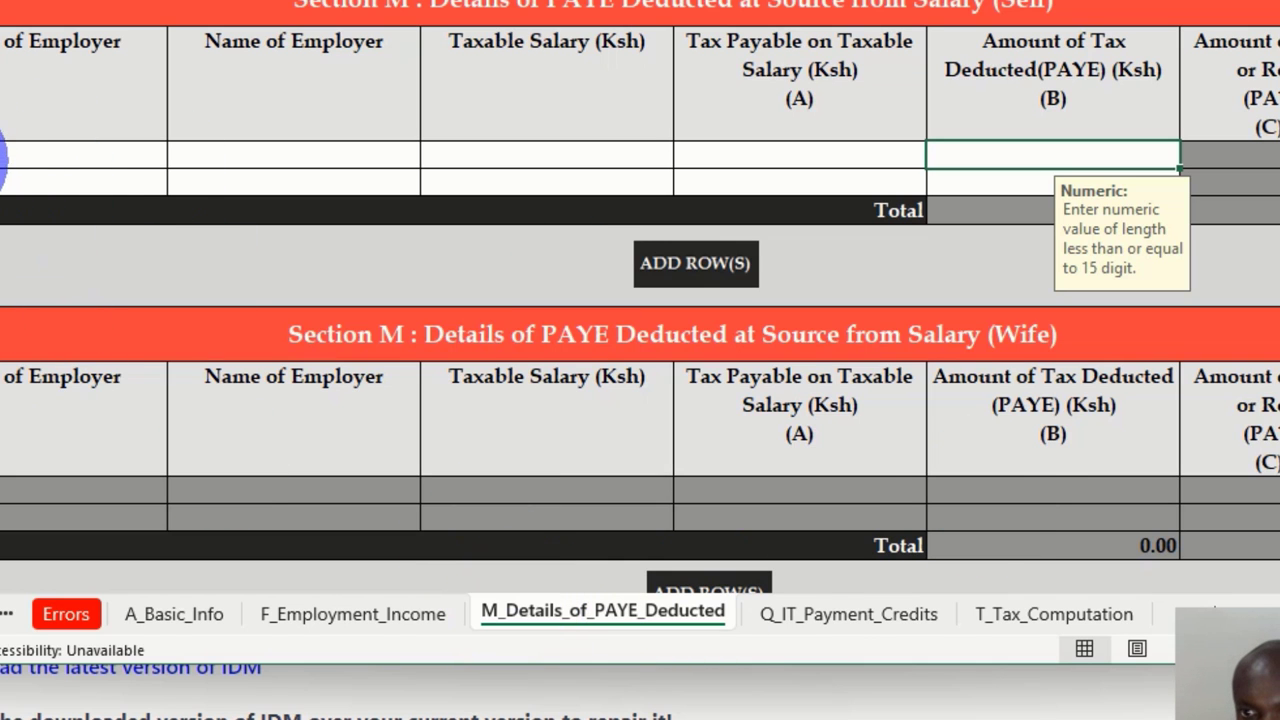
Fill Section M's first row with the employer's PIN from the dropdown and employer name TSC
click(6, 157)
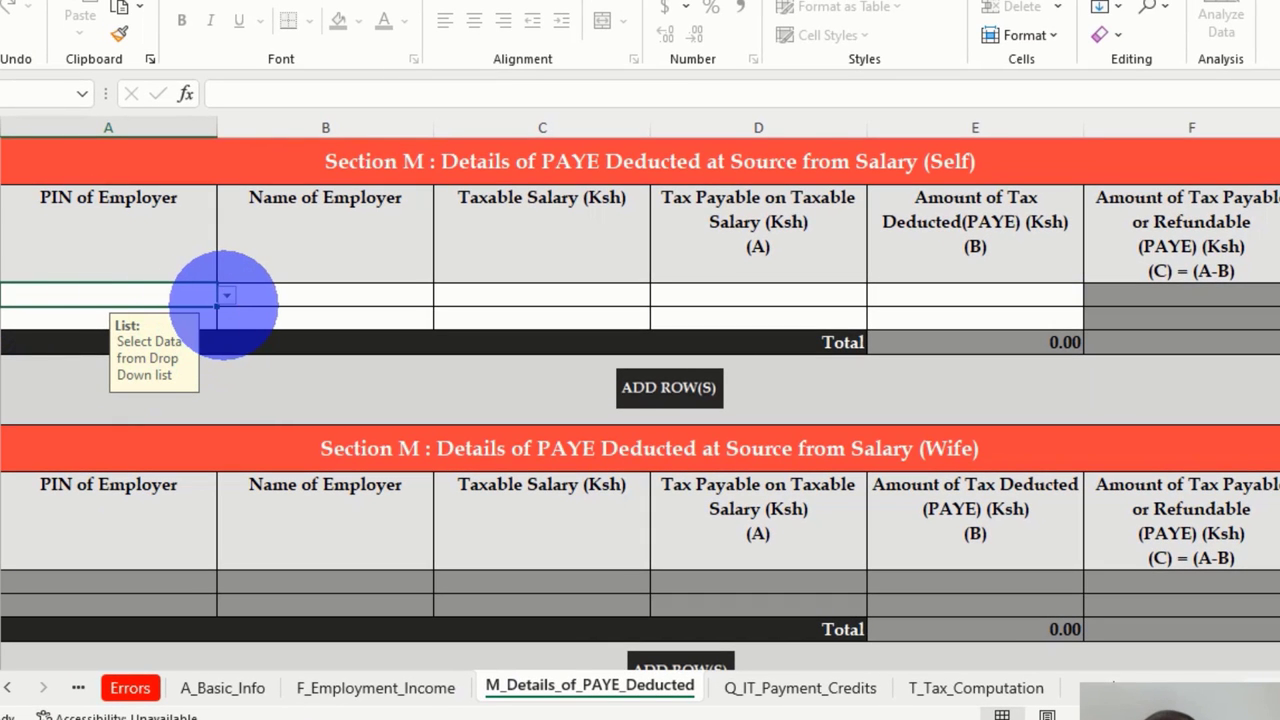
click(226, 296)
click(86, 306)
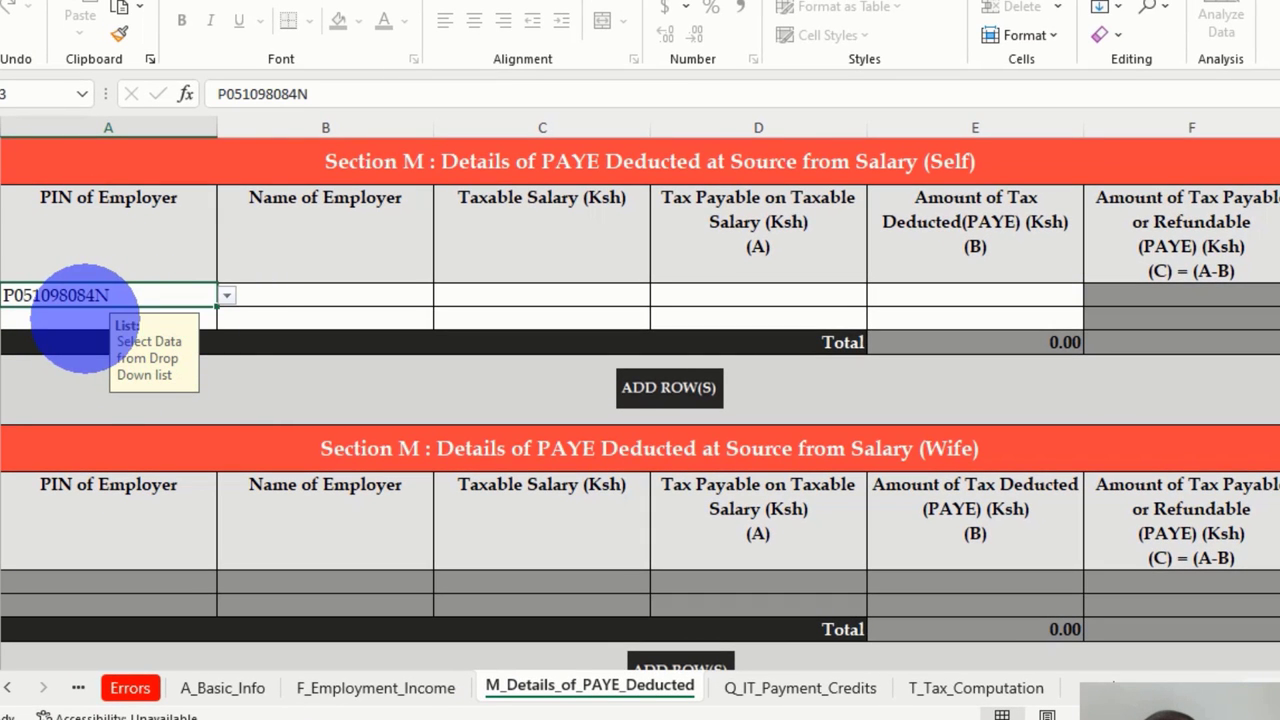
click(271, 295)
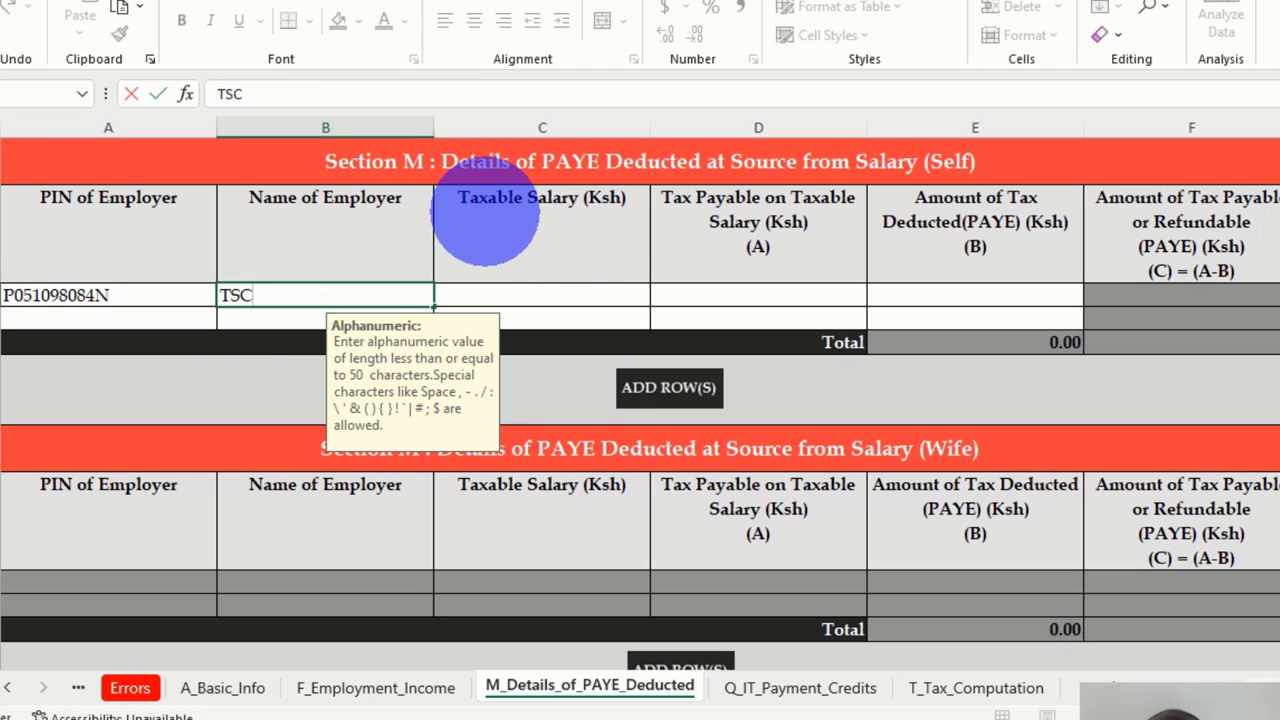
click(523, 294)
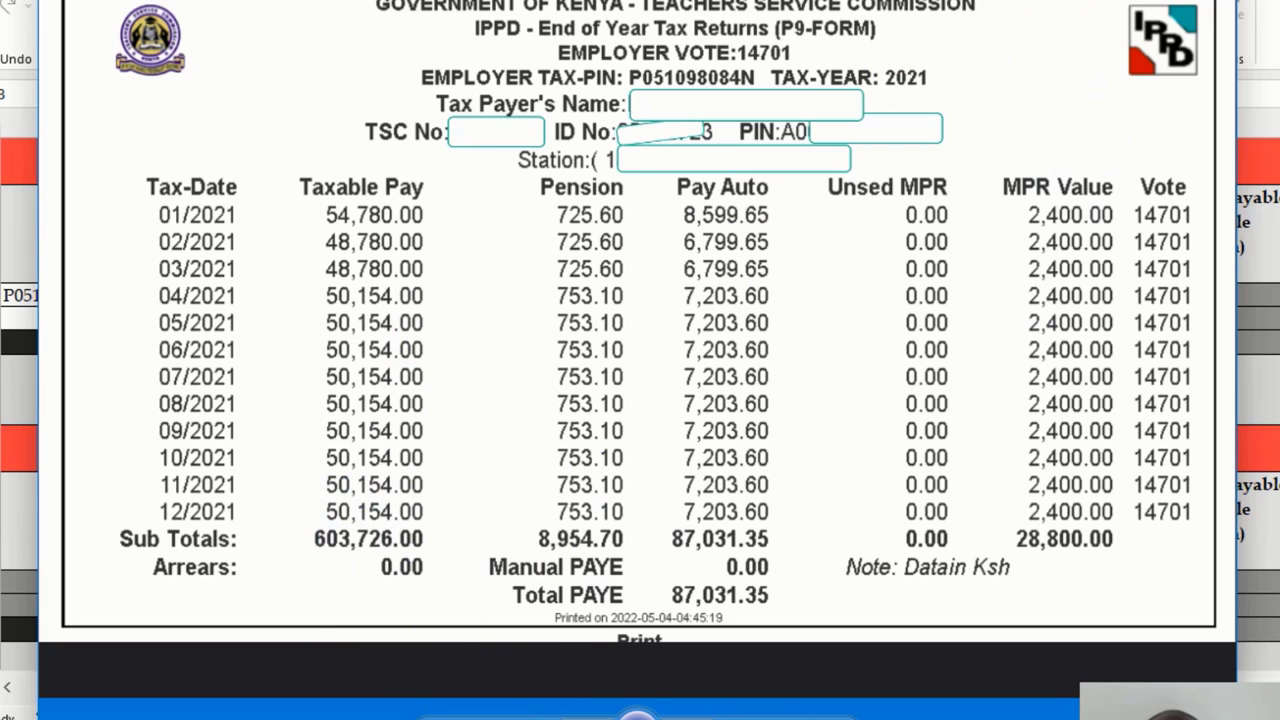
Enter 603,726 as the Taxable Salary in Section M's Self row
key(Escape)
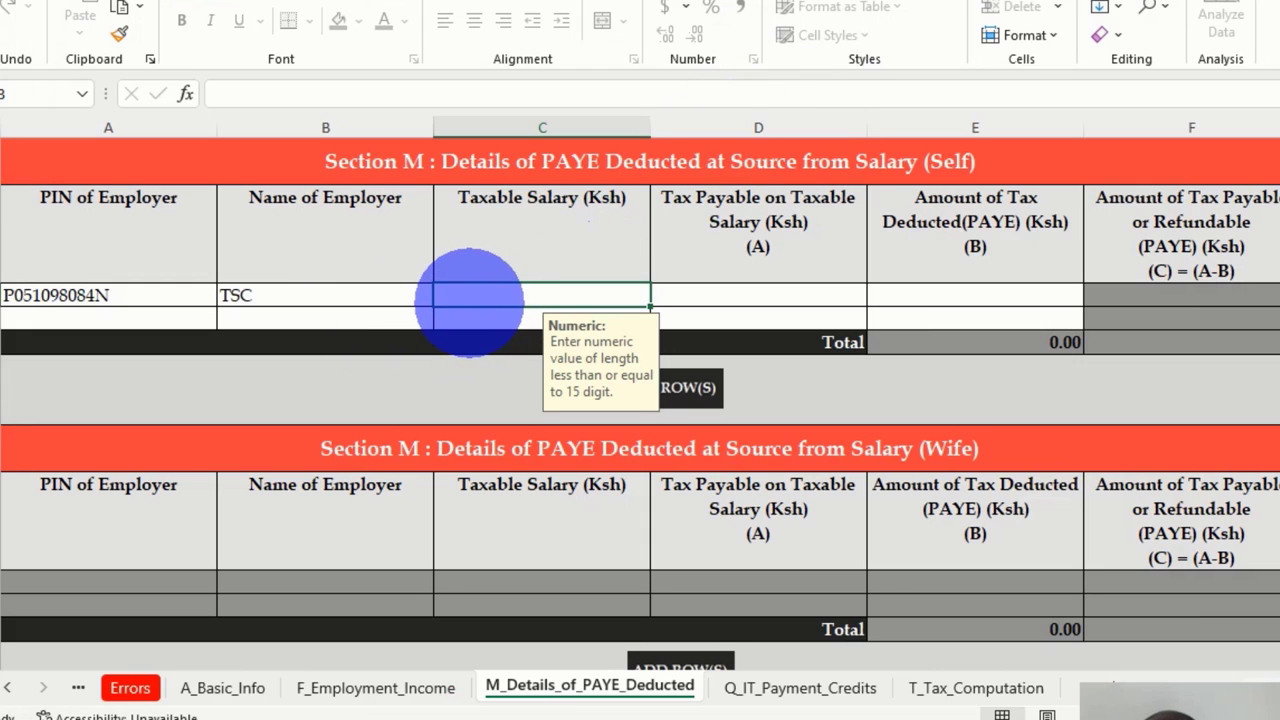
text(603726)
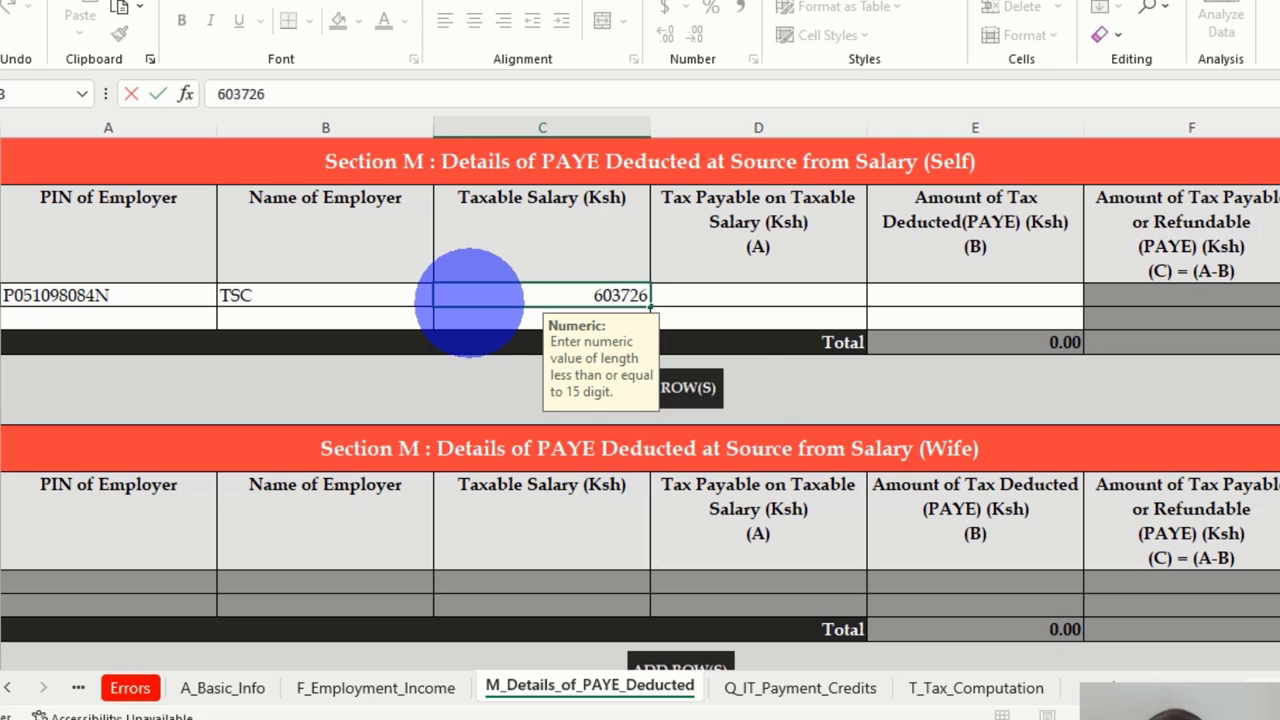
text(03,726)
click(723, 290)
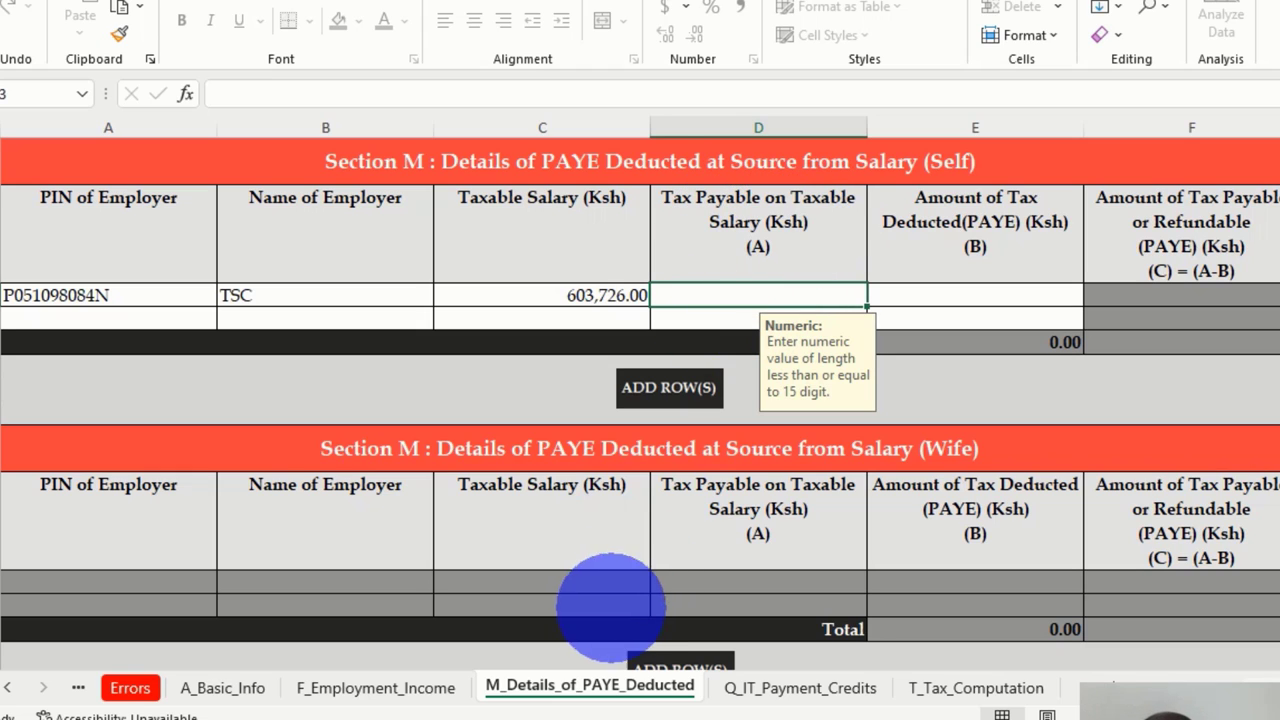
Compute the 115831.35 tax payable in Calculator and enter it in Section M's Tax Payable cell
mouse_move(338, 719)
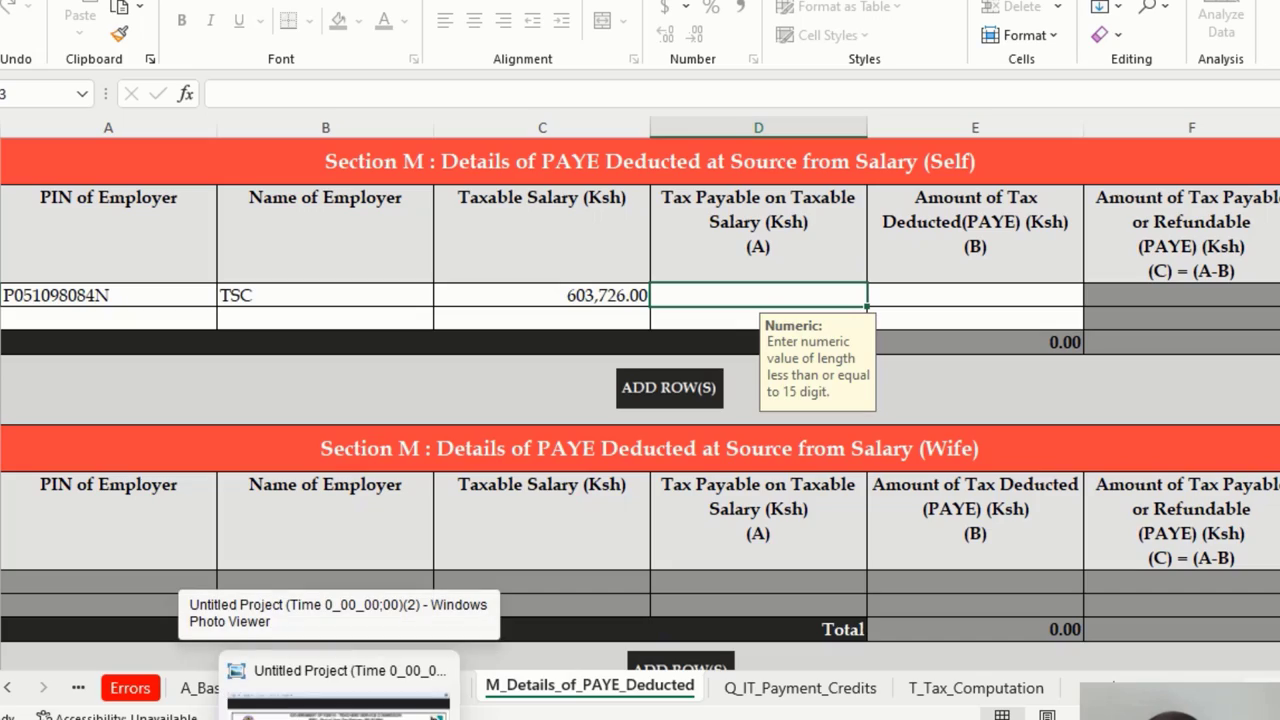
click(338, 705)
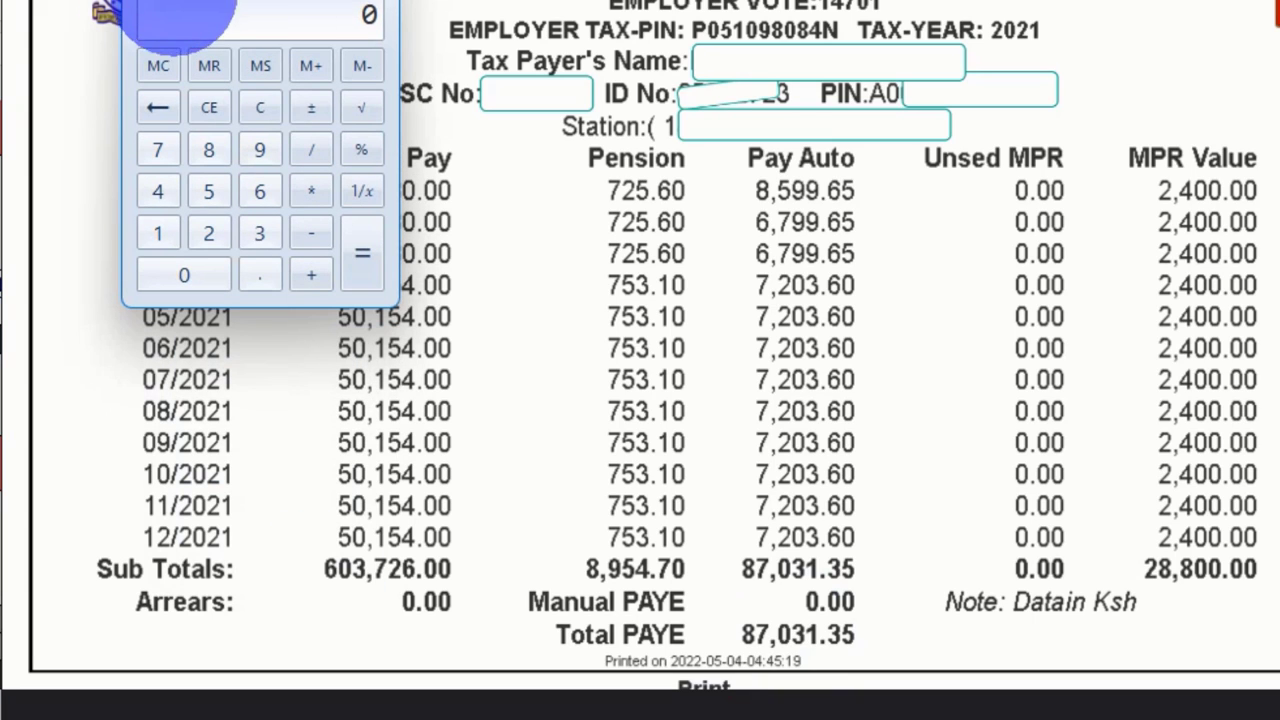
click(178, 30)
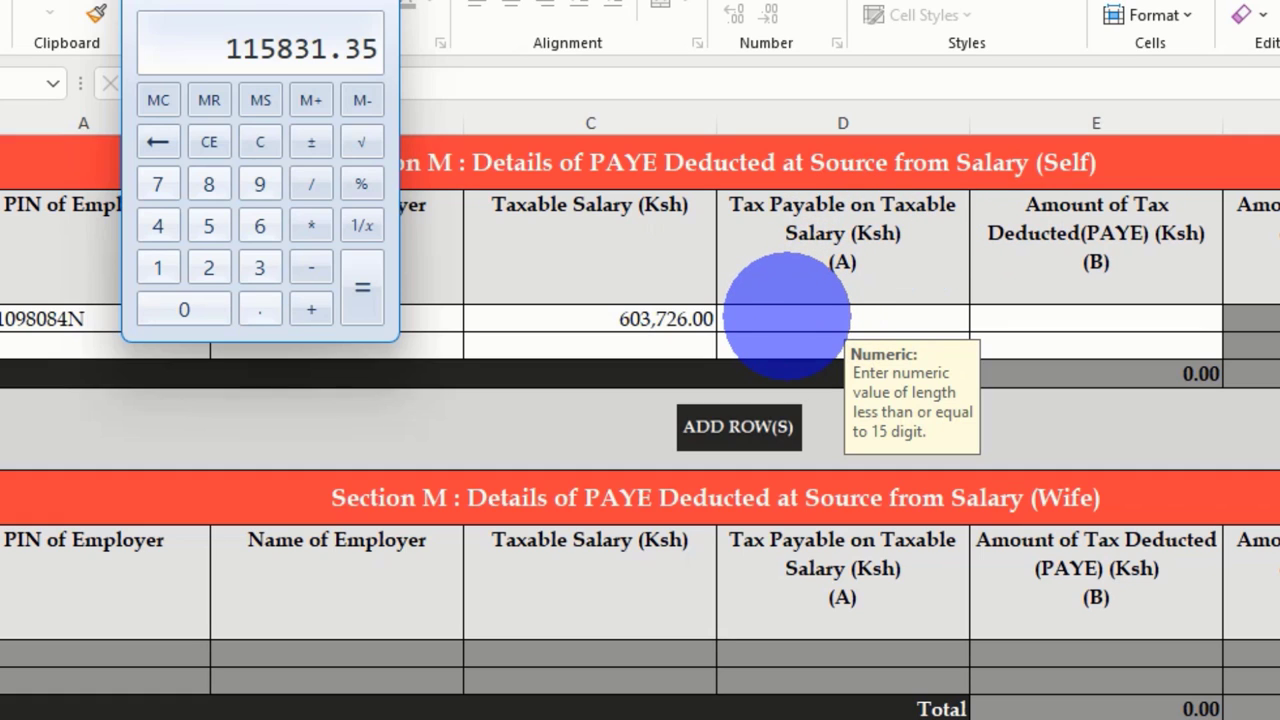
click(787, 318)
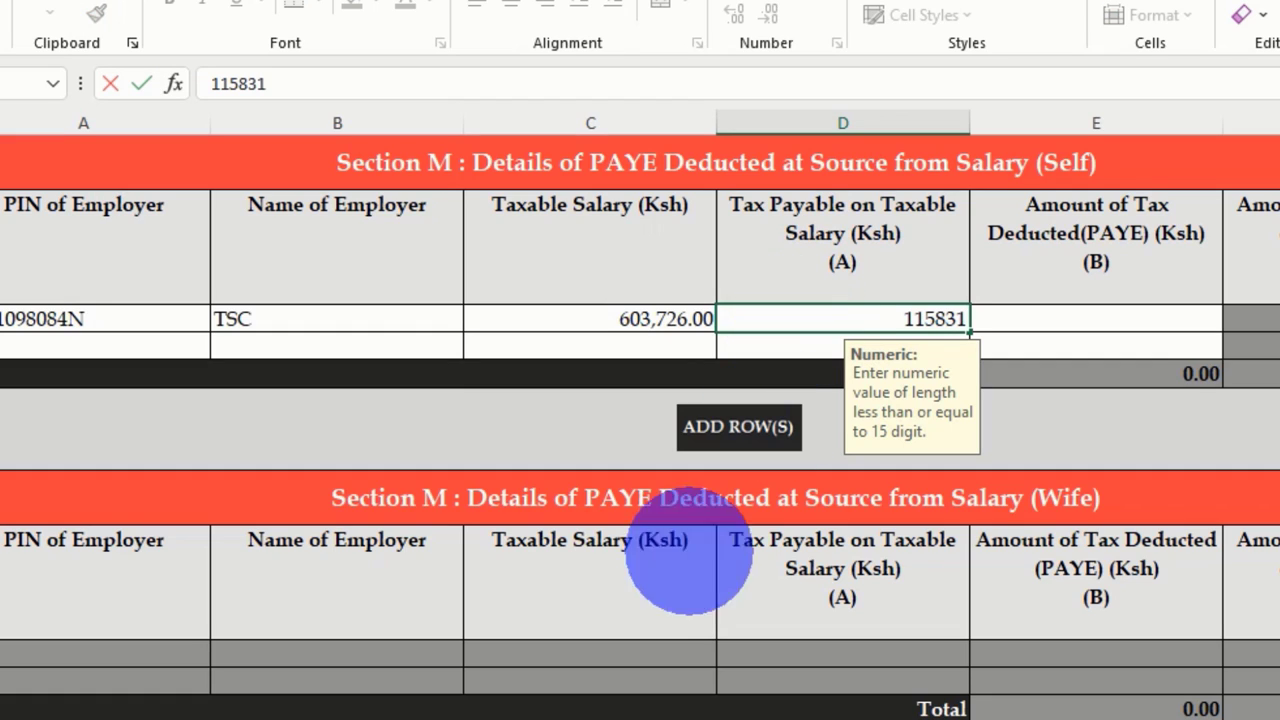
key(alt+Tab)
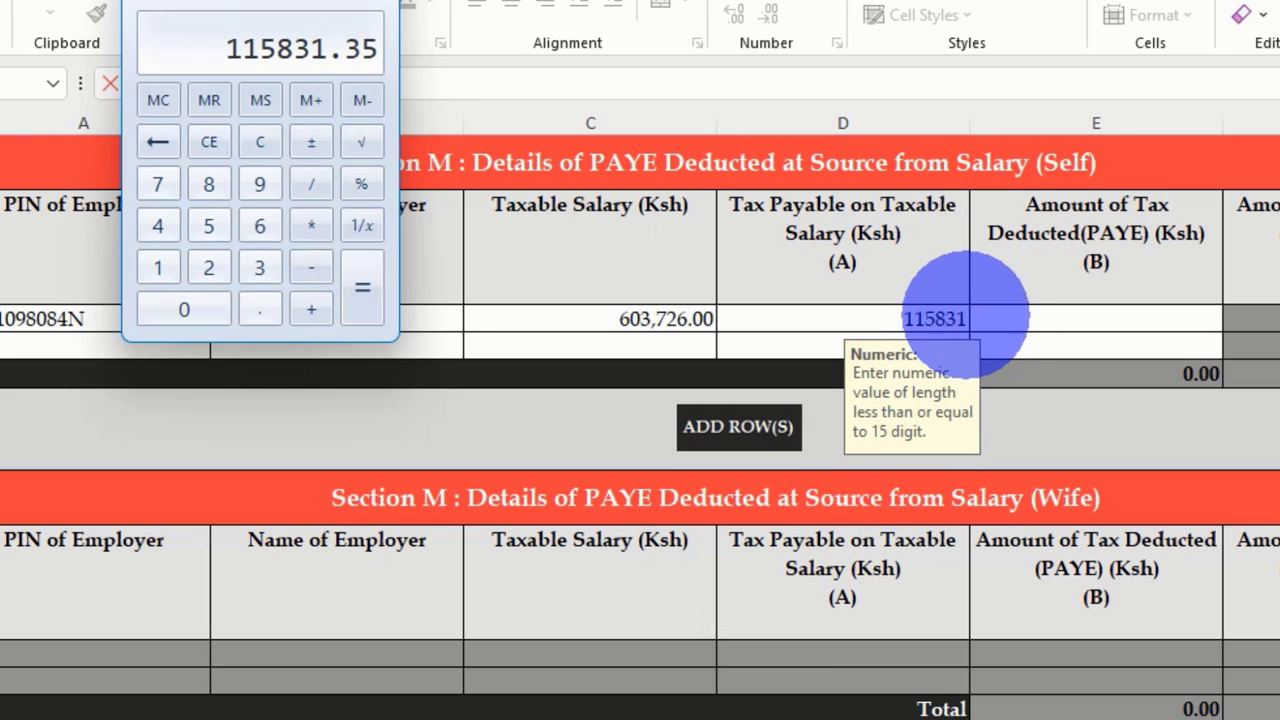
click(935, 318)
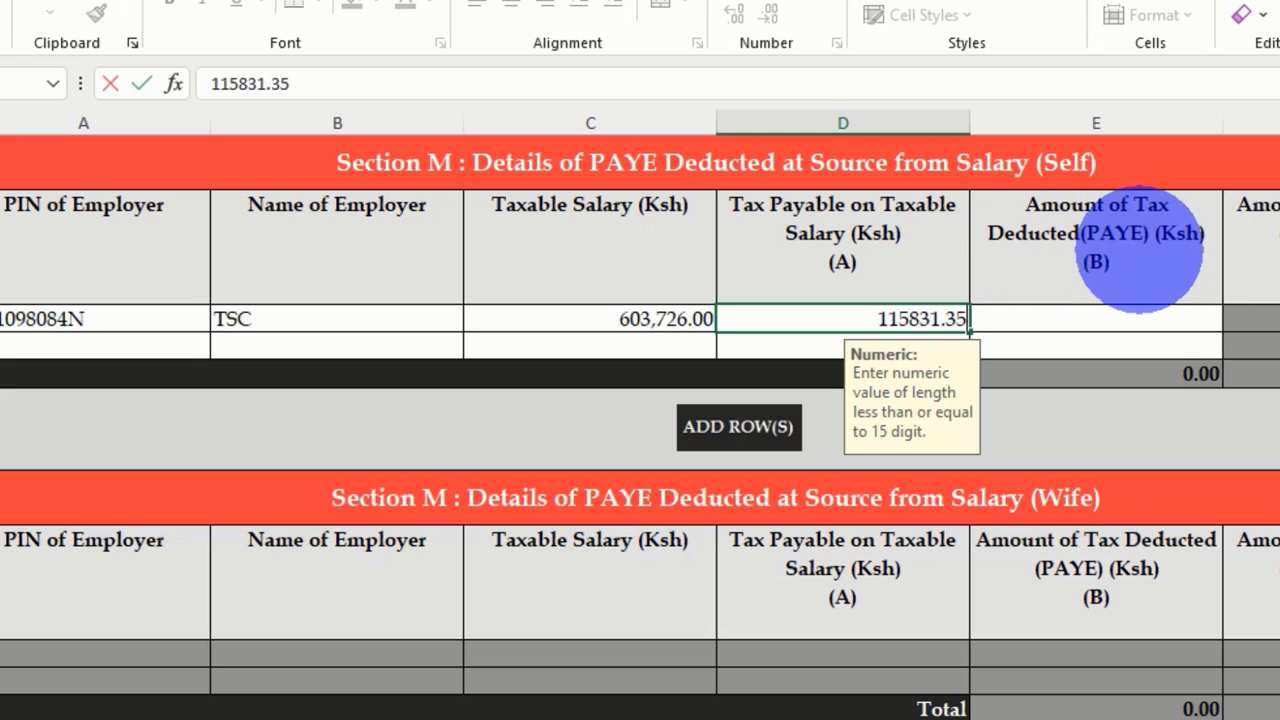
Enter 87,031.35 as Amount of Tax Deducted (PAYE), leaving 28,800.00 payable
click(1060, 322)
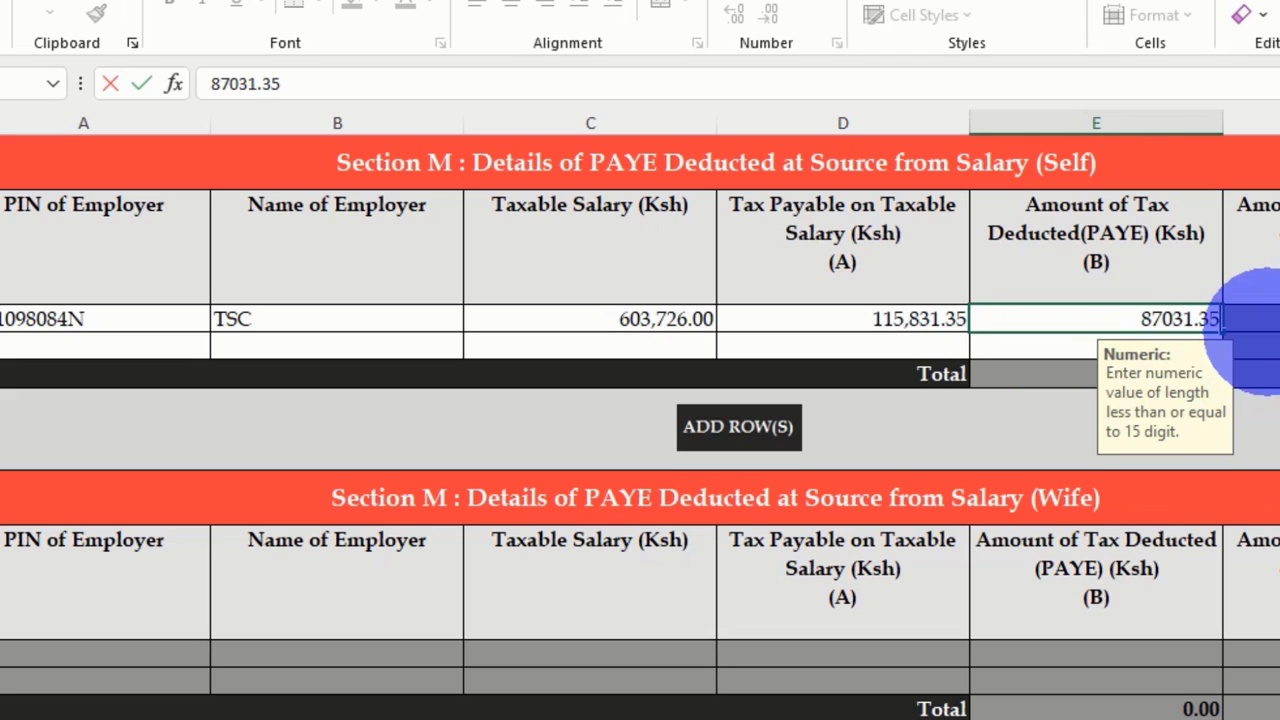
click(1262, 318)
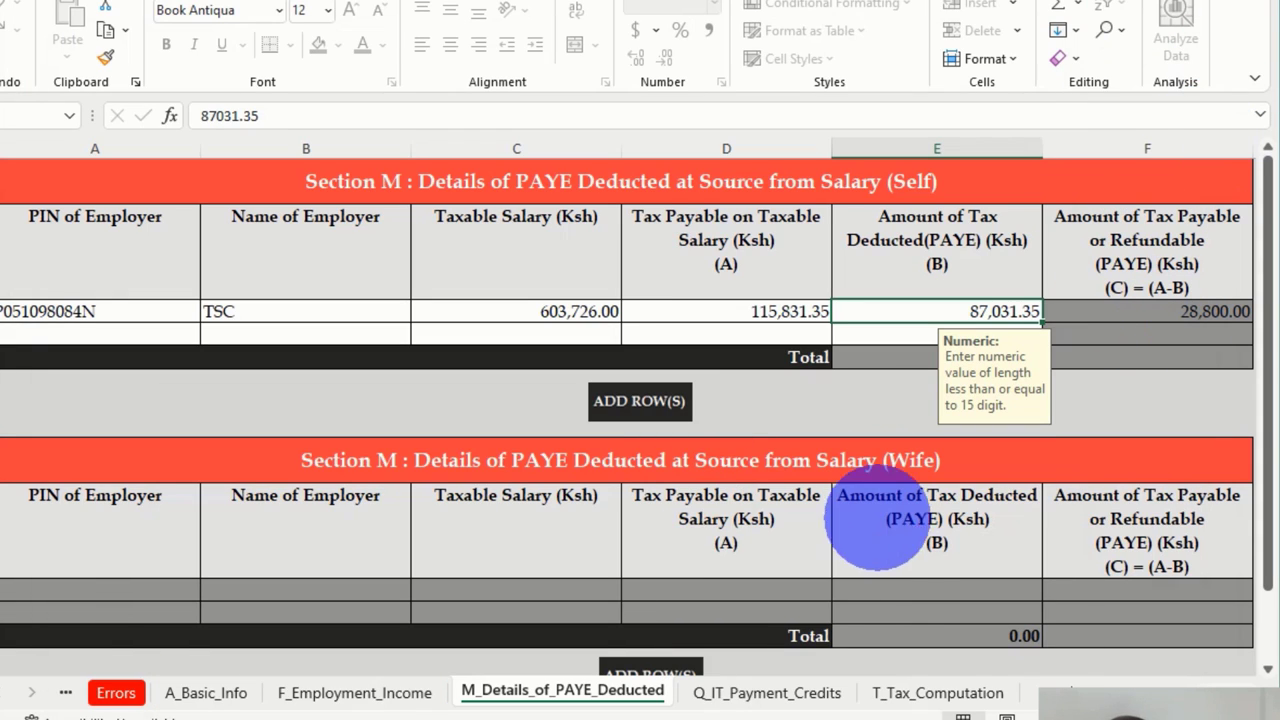
Go through Q_IT_Payment_Credits to the T_Tax_Computation sheet, scrolled to the Section T header
click(755, 690)
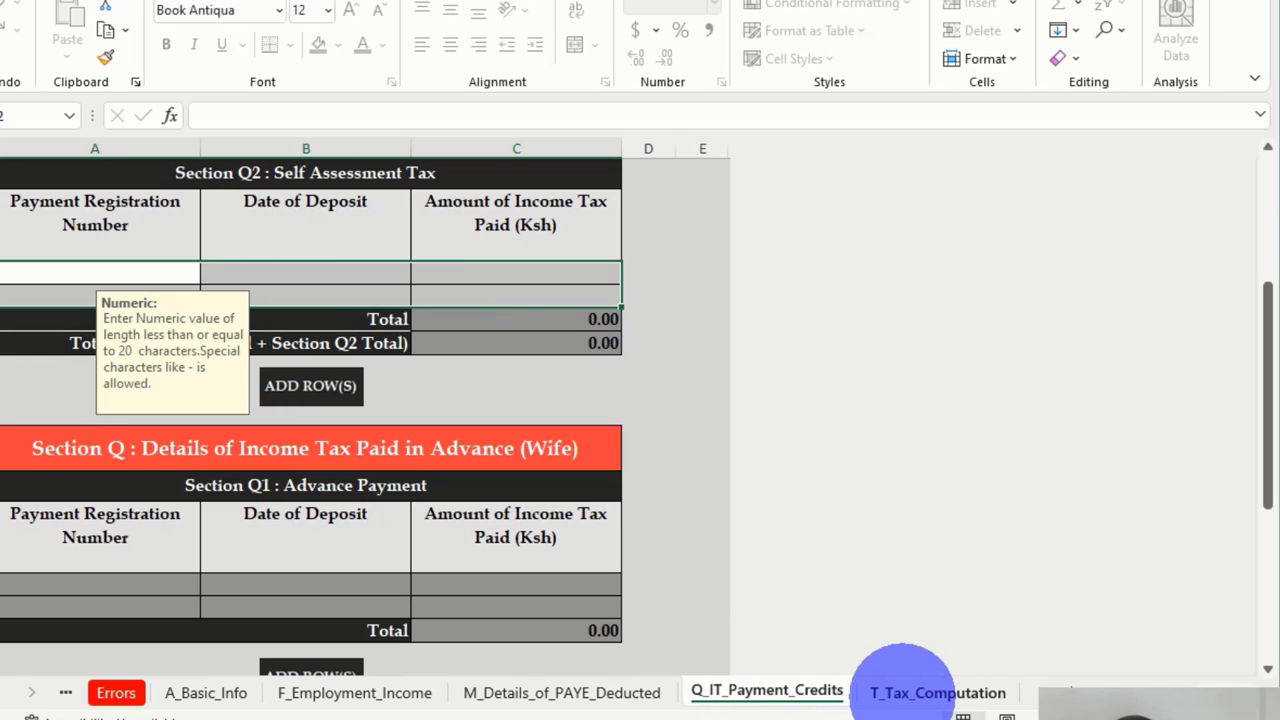
click(937, 692)
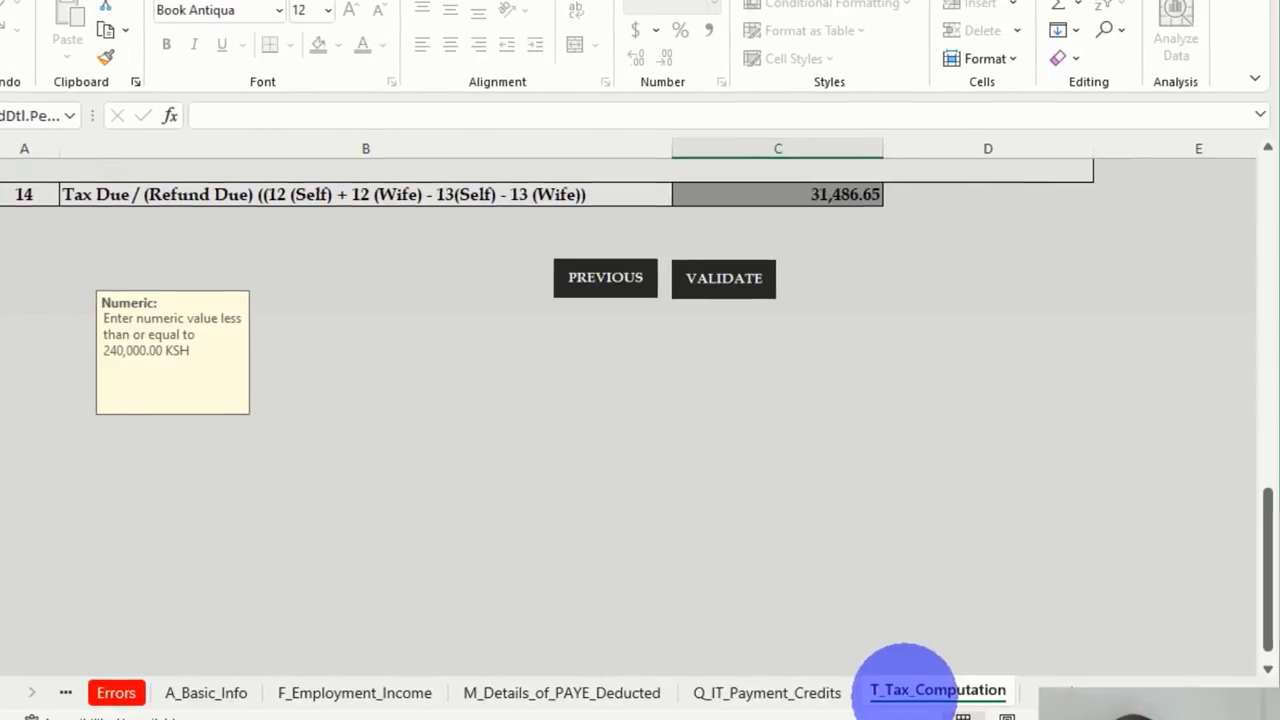
scroll(996, 440, up, 10)
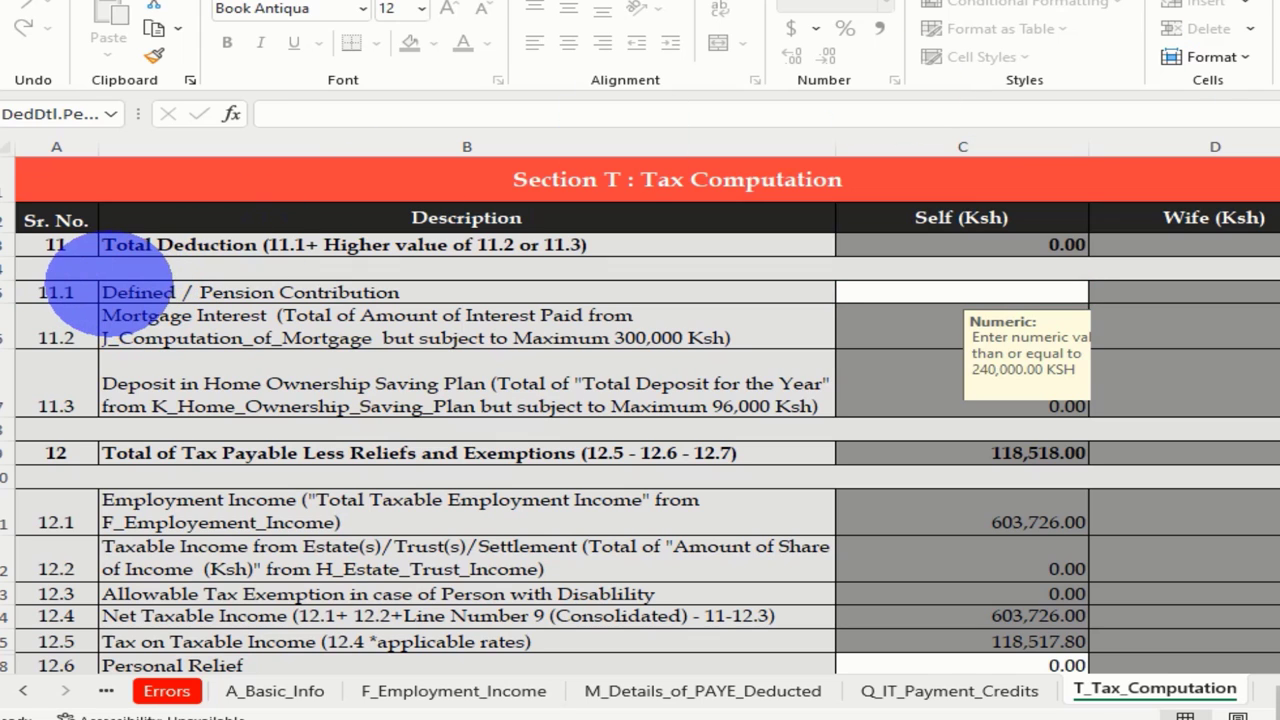
Select the Defined / Pension Contribution row in the tax computation
mouse_move(88, 276)
mouse_down()
mouse_move(143, 306)
mouse_move(424, 310)
mouse_up()
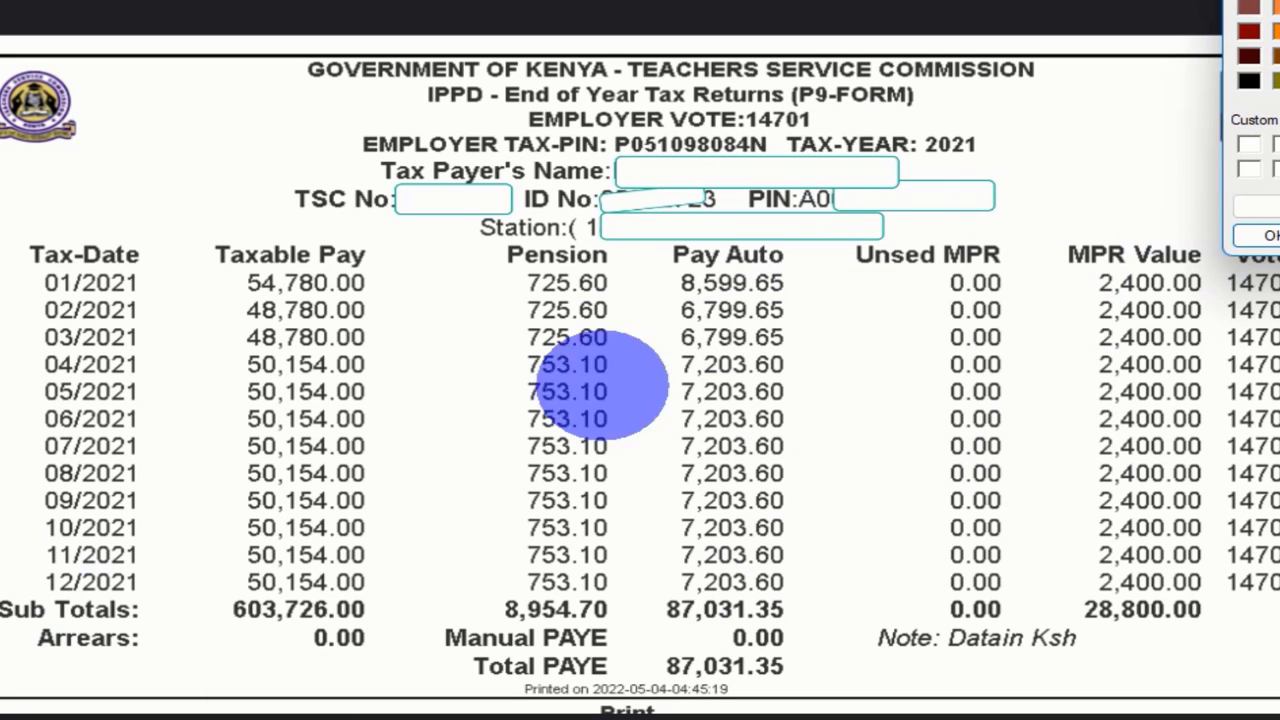
click(1268, 235)
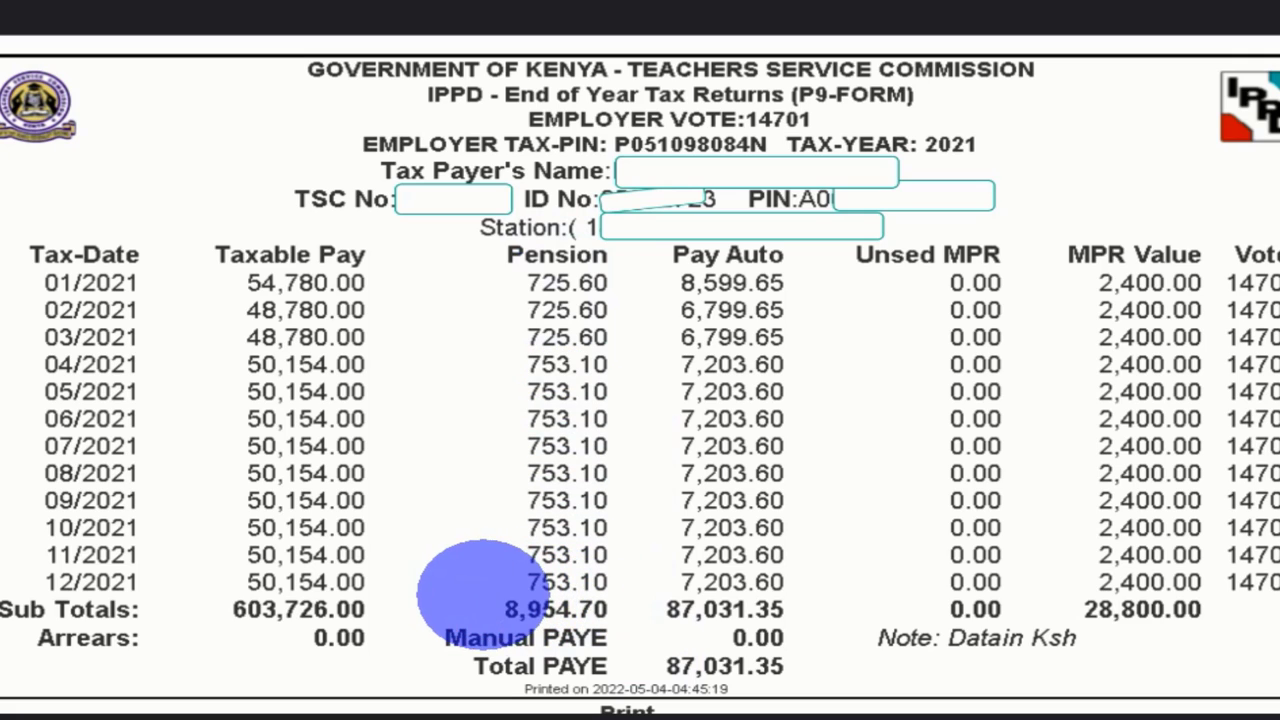
drag(480, 597, 636, 628)
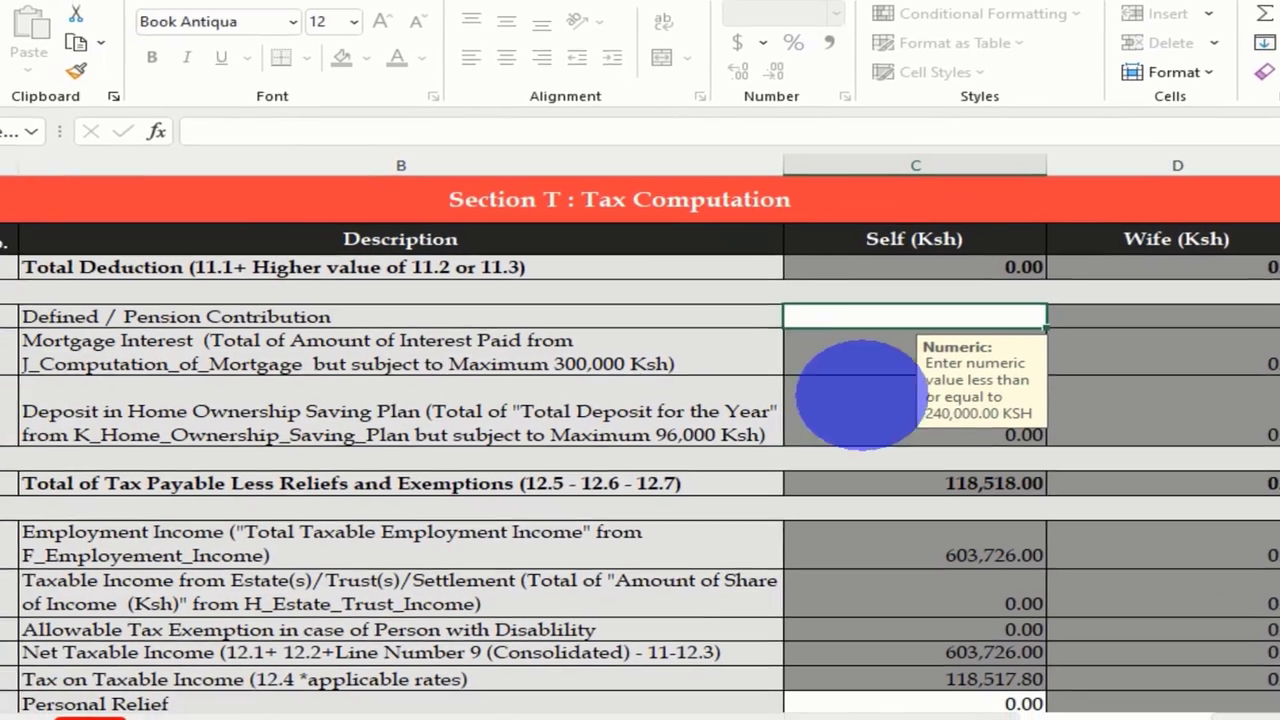
Enter 8,954.70 as Defined / Pension Contribution and select the Personal Relief cell
text(8954.70)
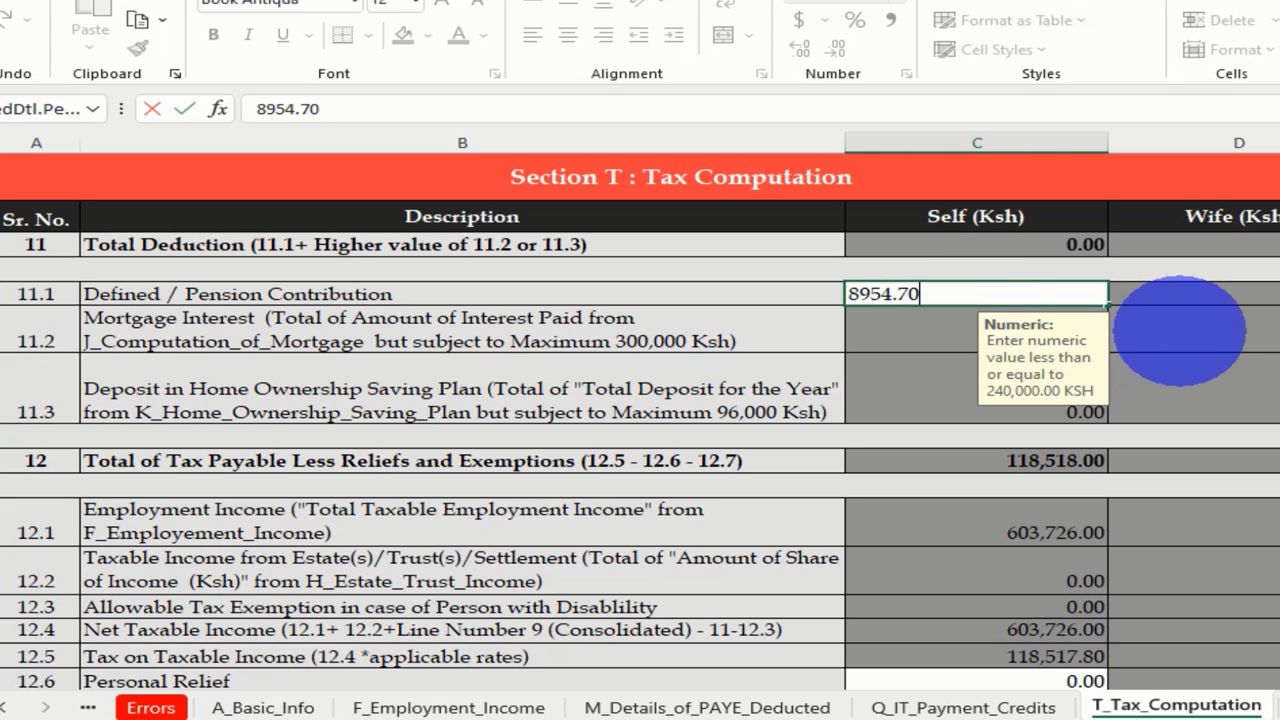
key(Return)
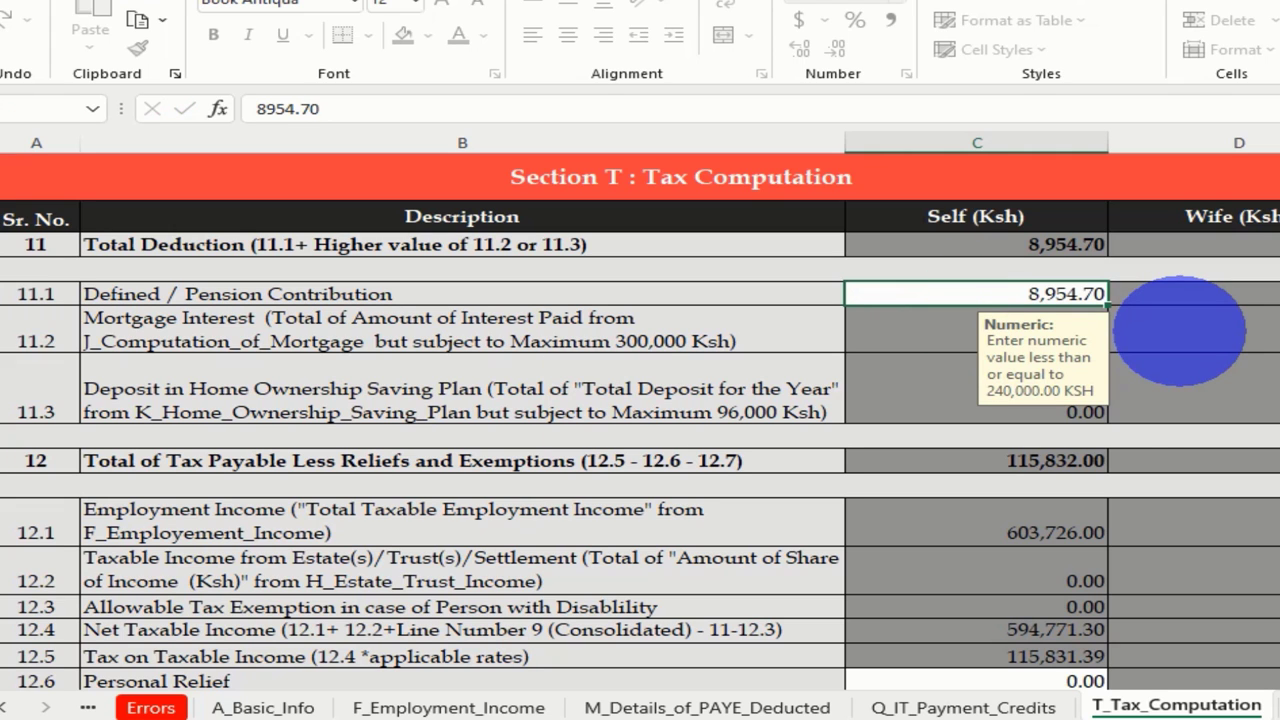
scroll(637, 412, down, 2)
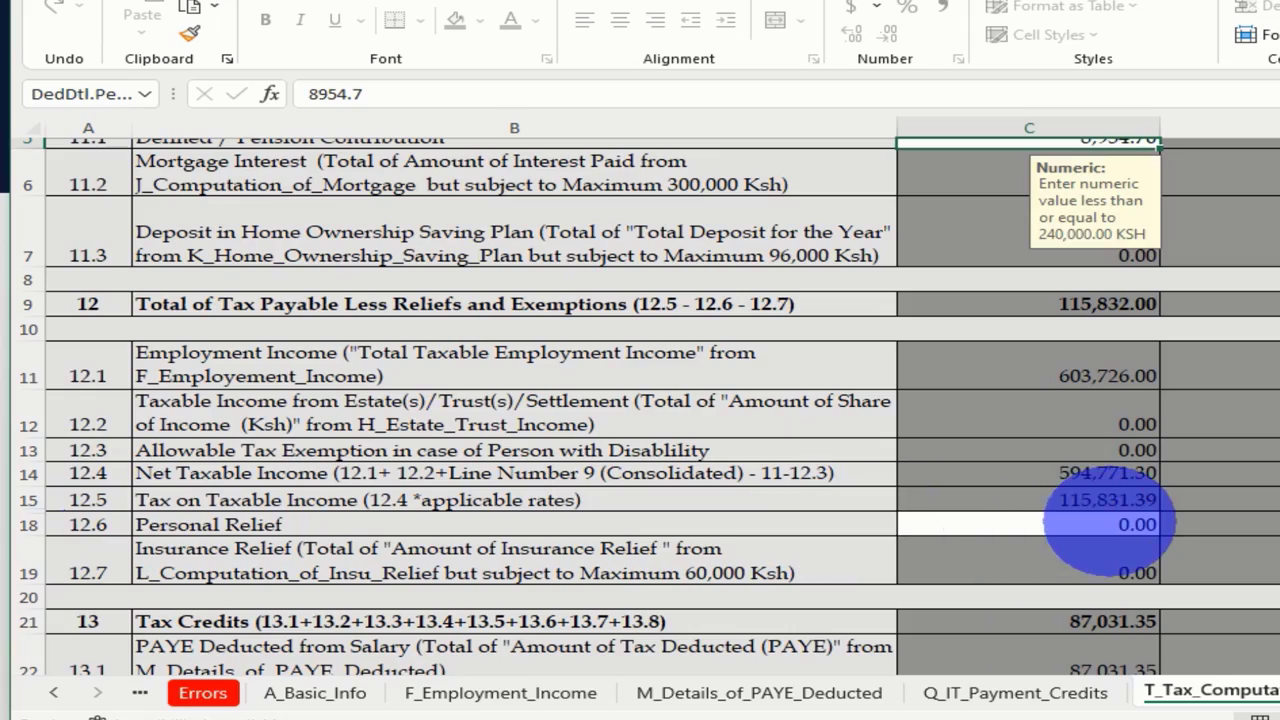
click(1125, 524)
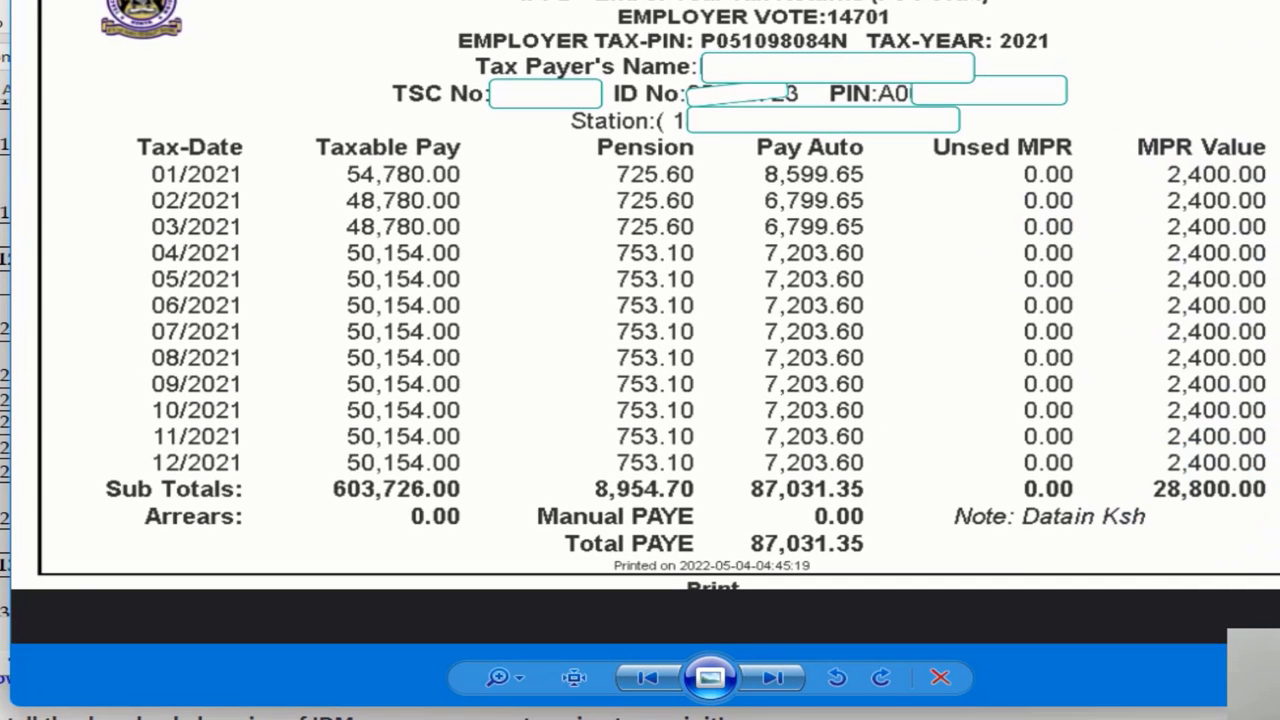
Enter 28,800.00 as Personal Relief and confirm tax due falls to 0.65
click(980, 470)
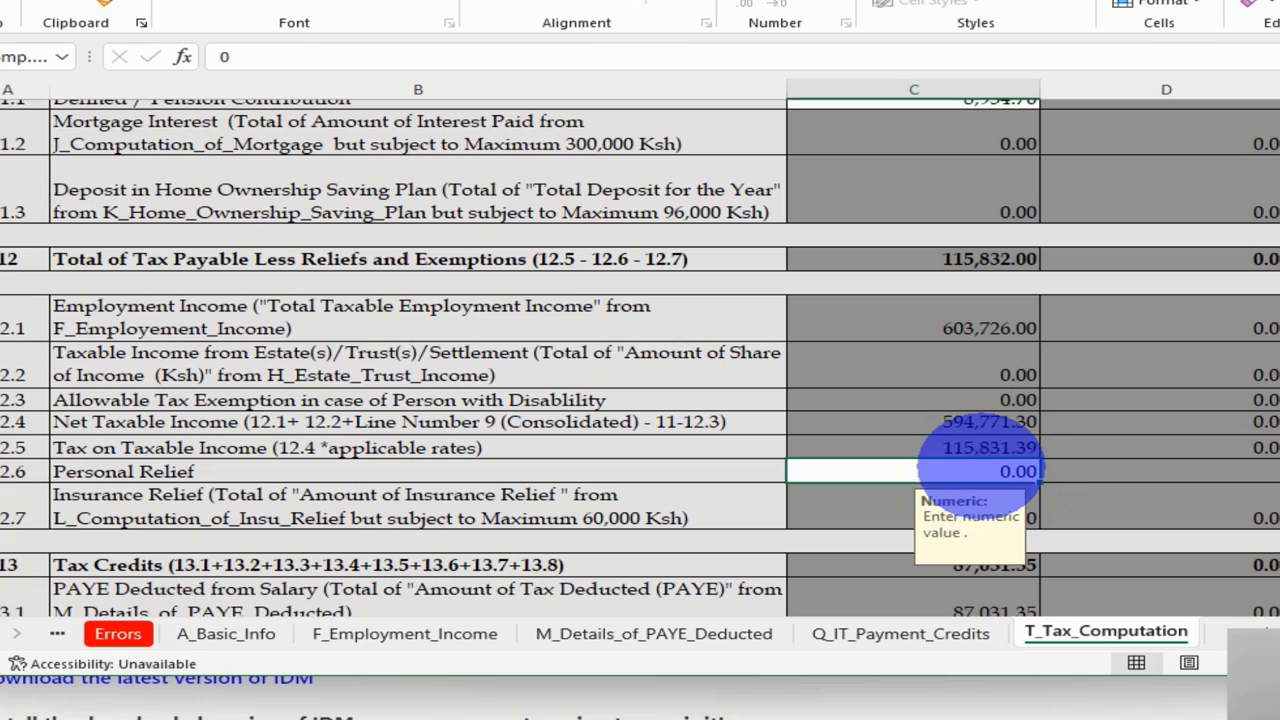
text(288)
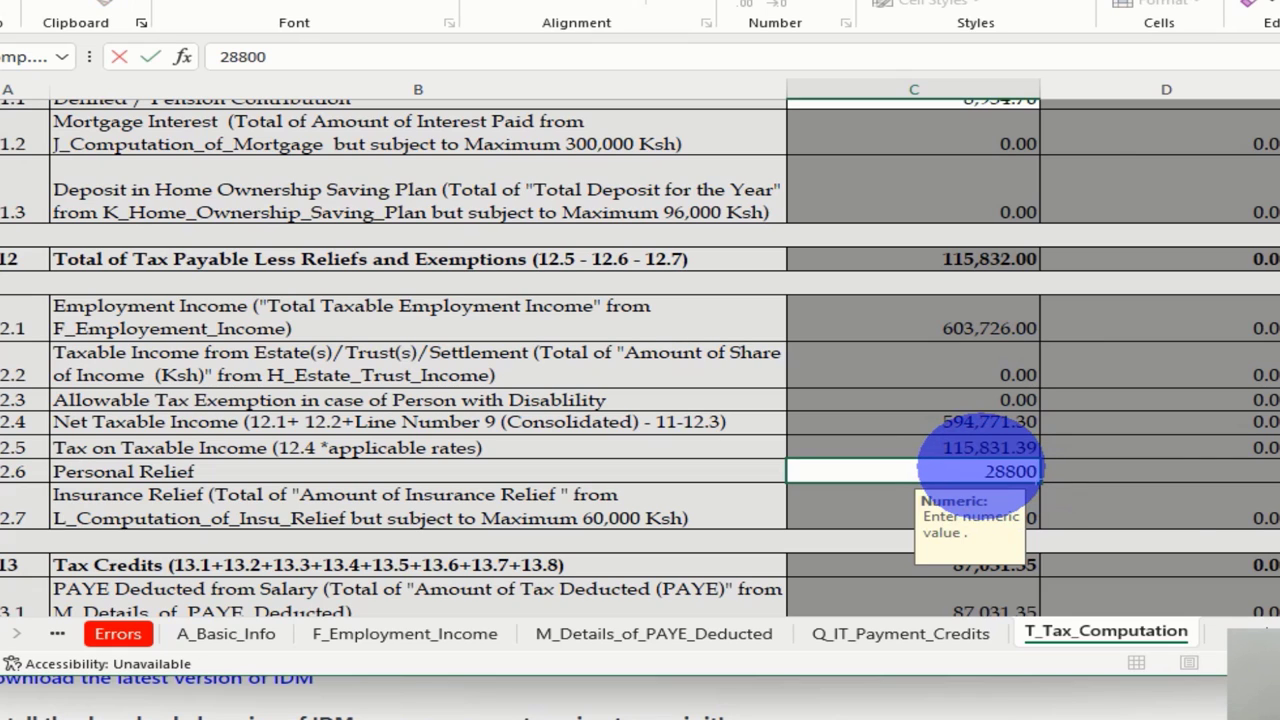
text(00)
click(1186, 509)
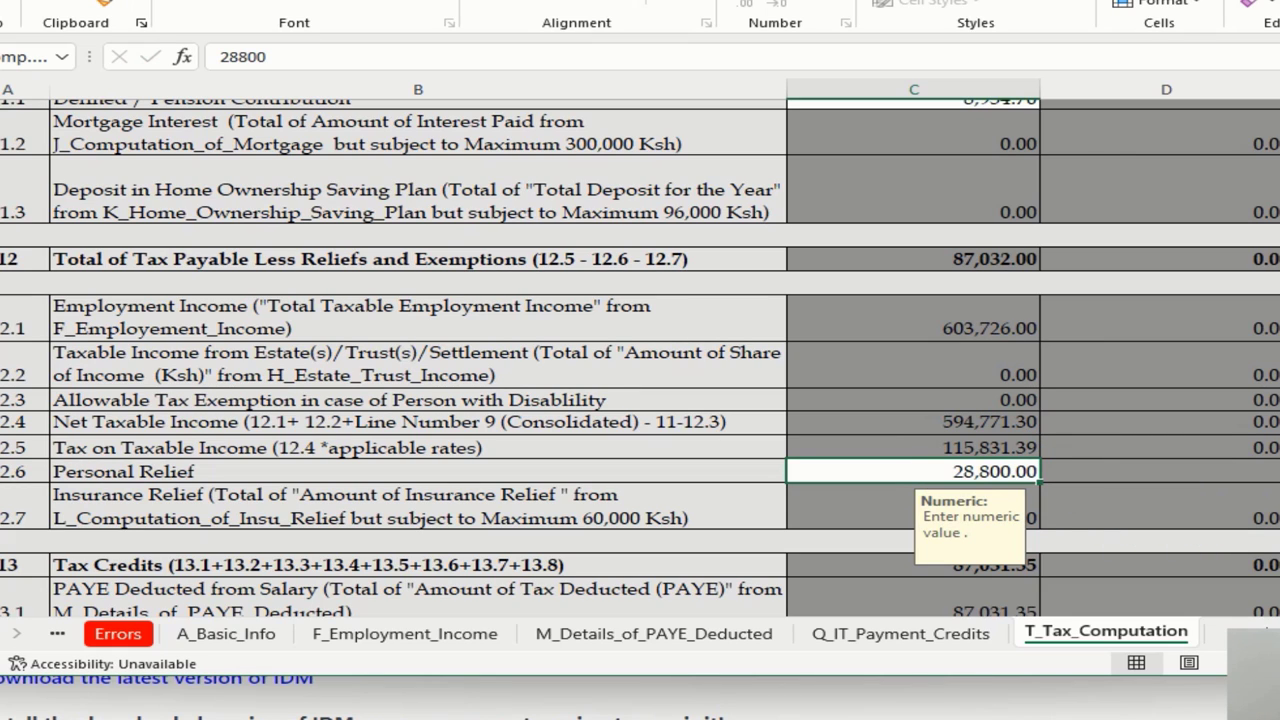
scroll(640, 350, down, 5)
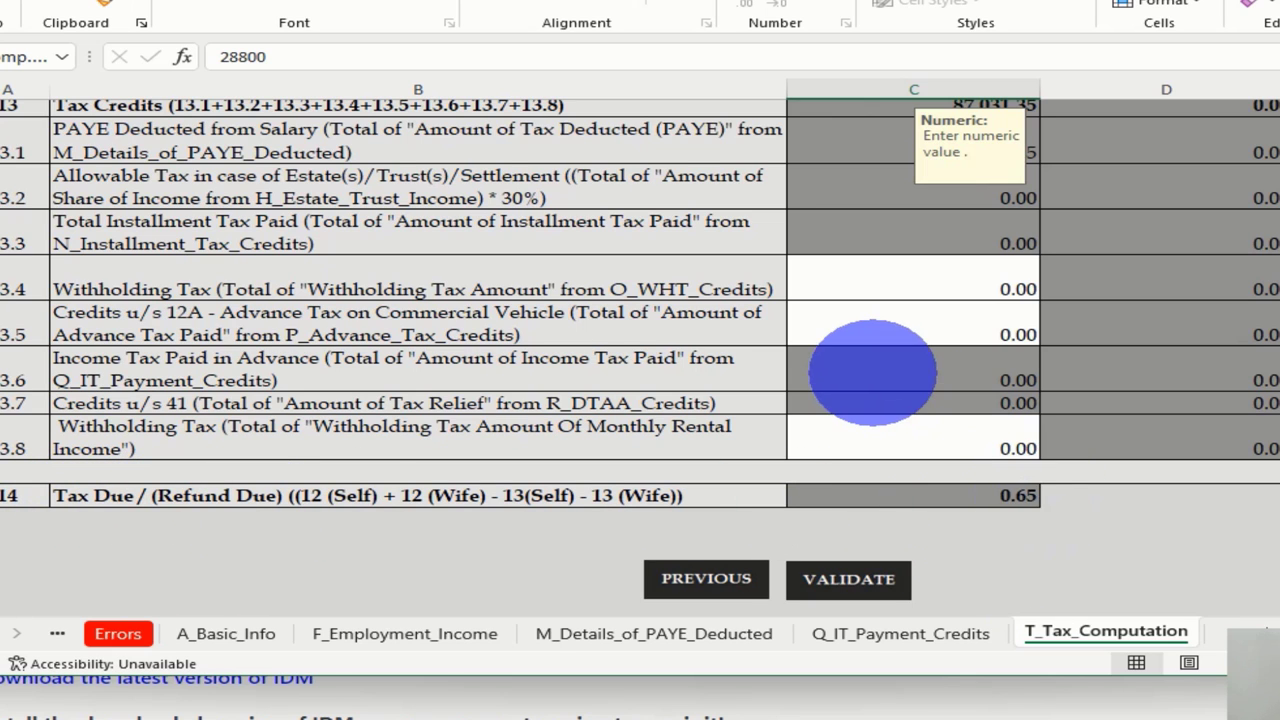
scroll(872, 372, up, 6)
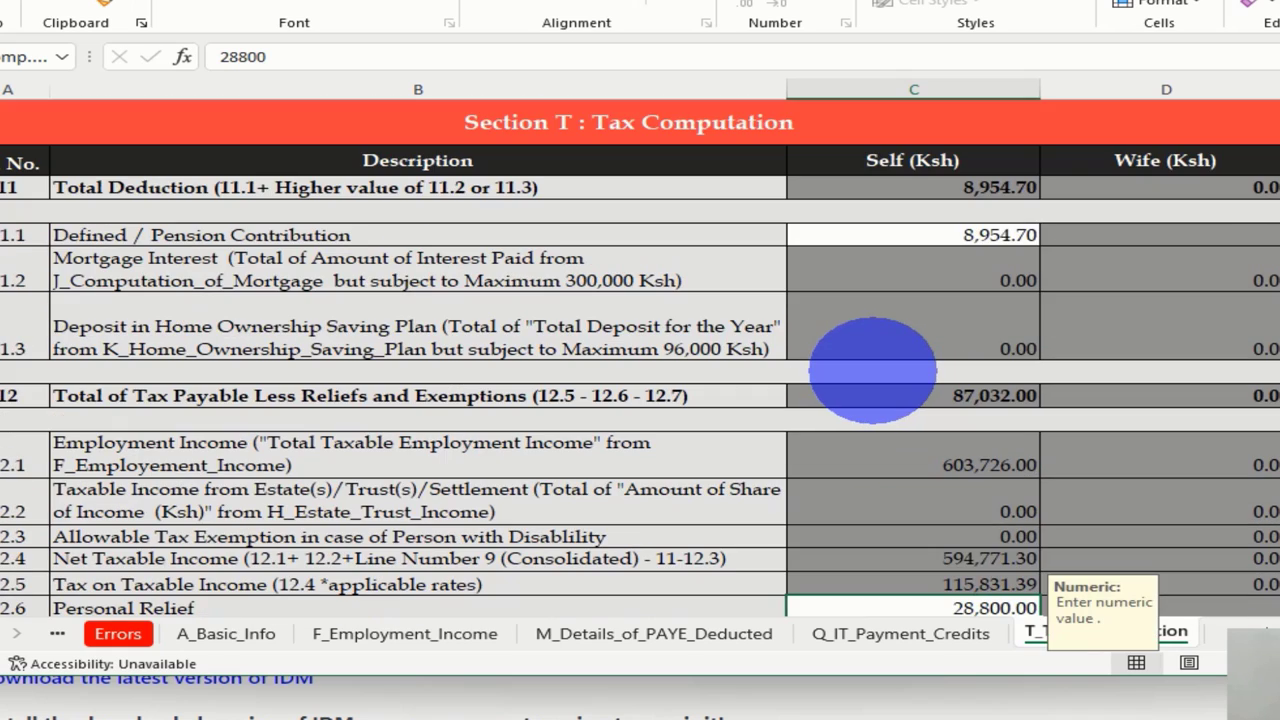
scroll(872, 372, down, 3)
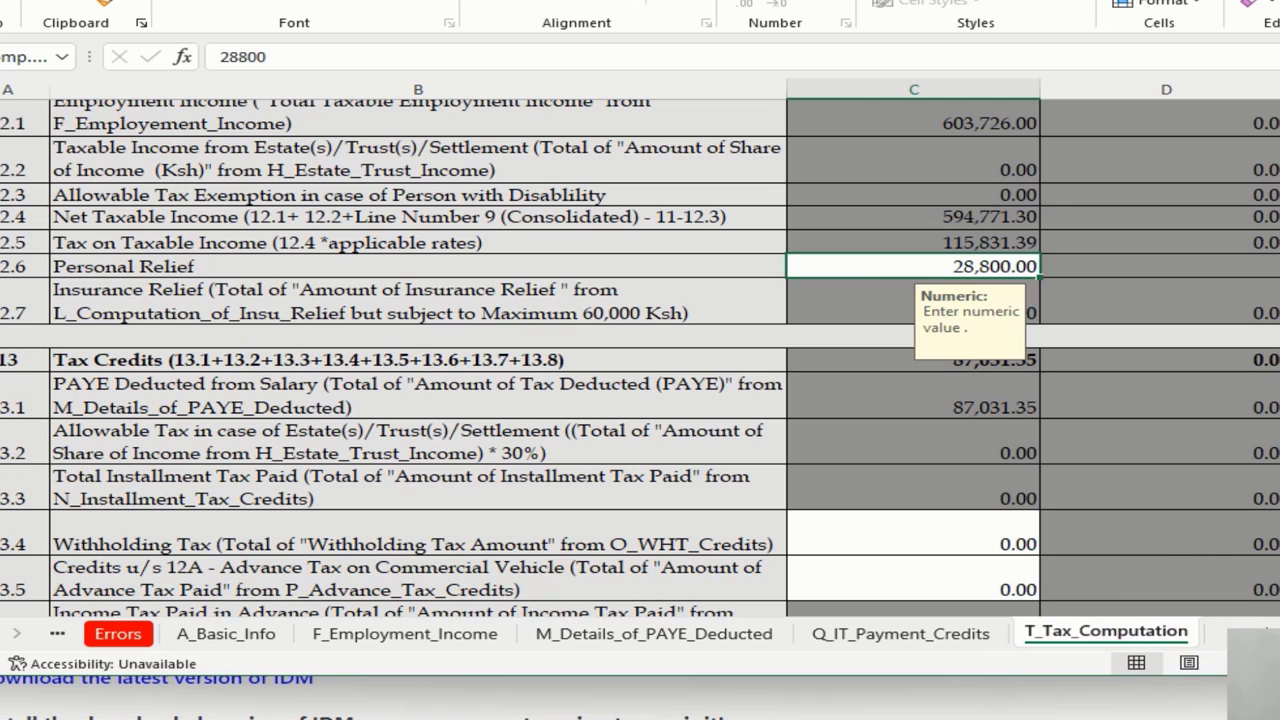
scroll(640, 360, down, 3)
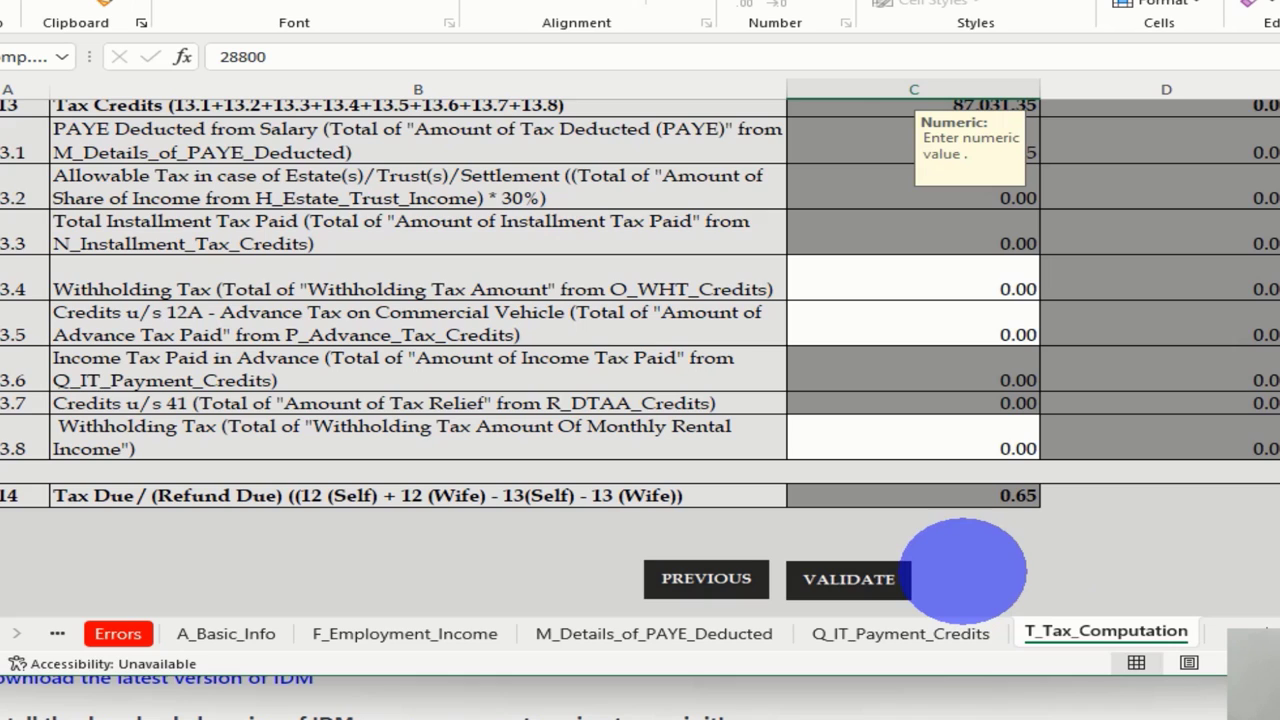
Validate the return and generate the ITR upload zip, acknowledging its Documents folder location
click(845, 579)
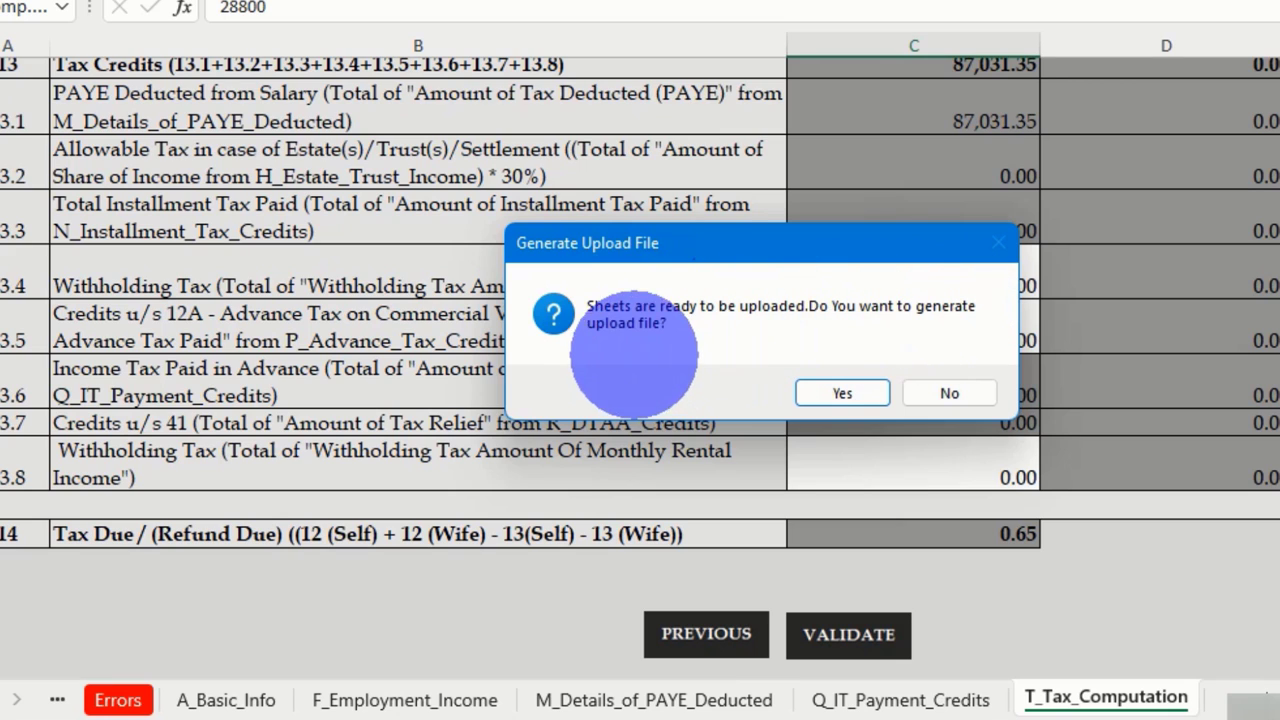
click(842, 393)
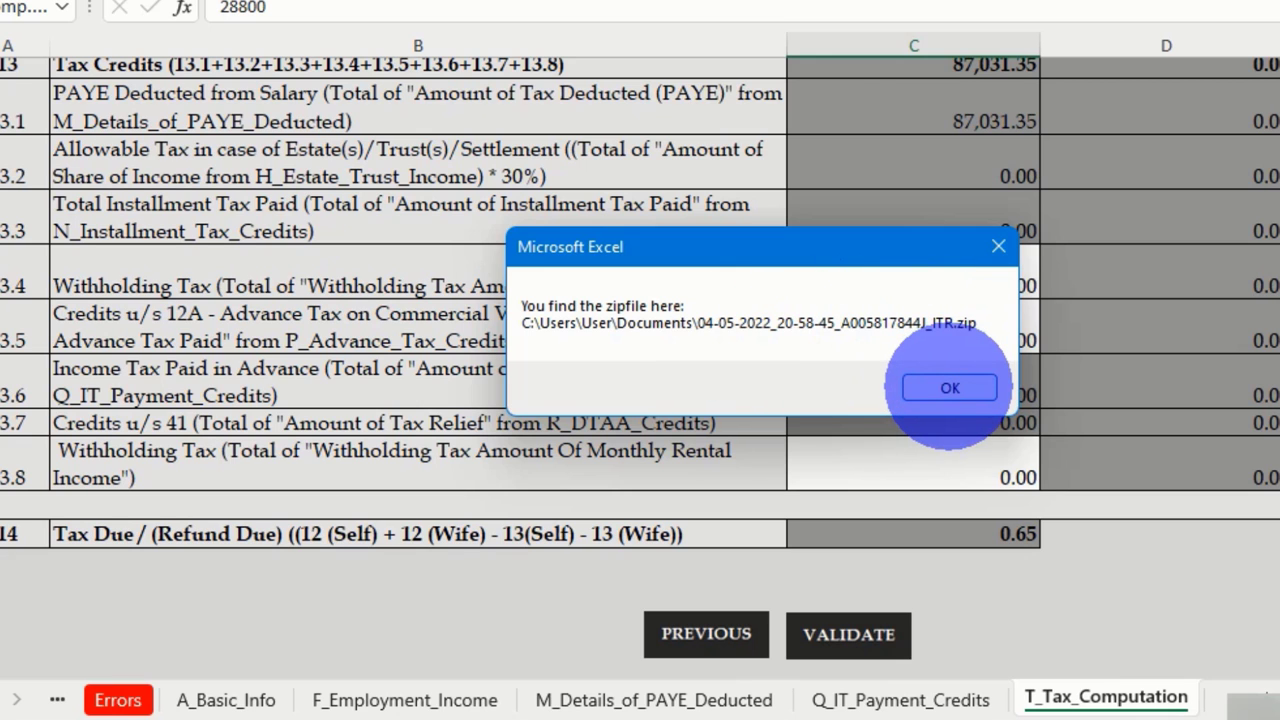
click(949, 387)
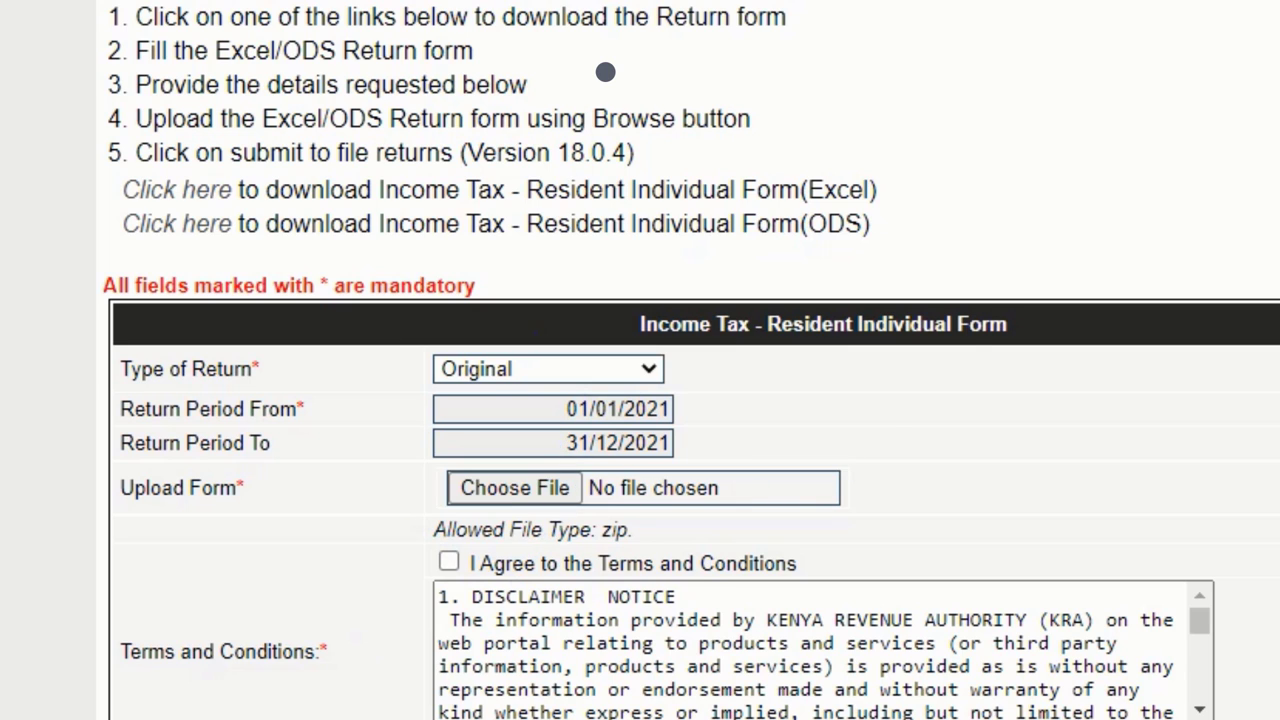
Attach the ITR zip from Documents to the upload form and accept the terms and conditions
click(514, 487)
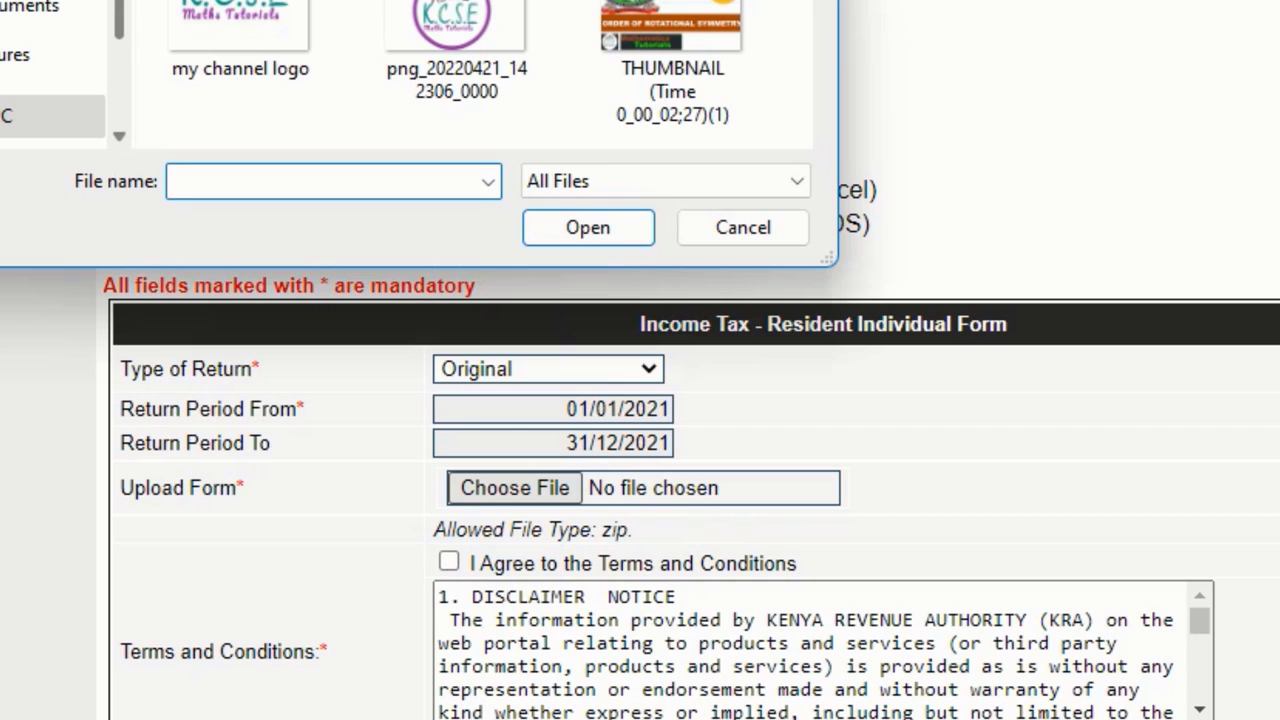
scroll(50, 70, up, 2)
click(170, 129)
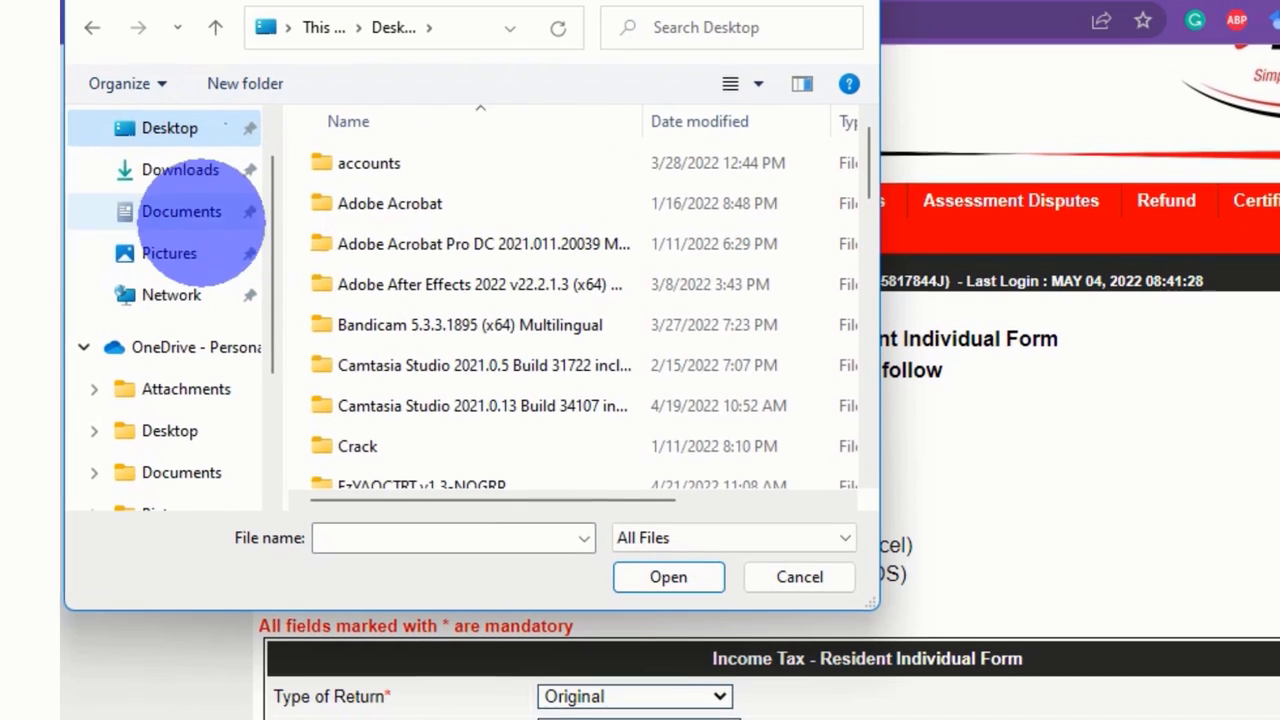
click(250, 213)
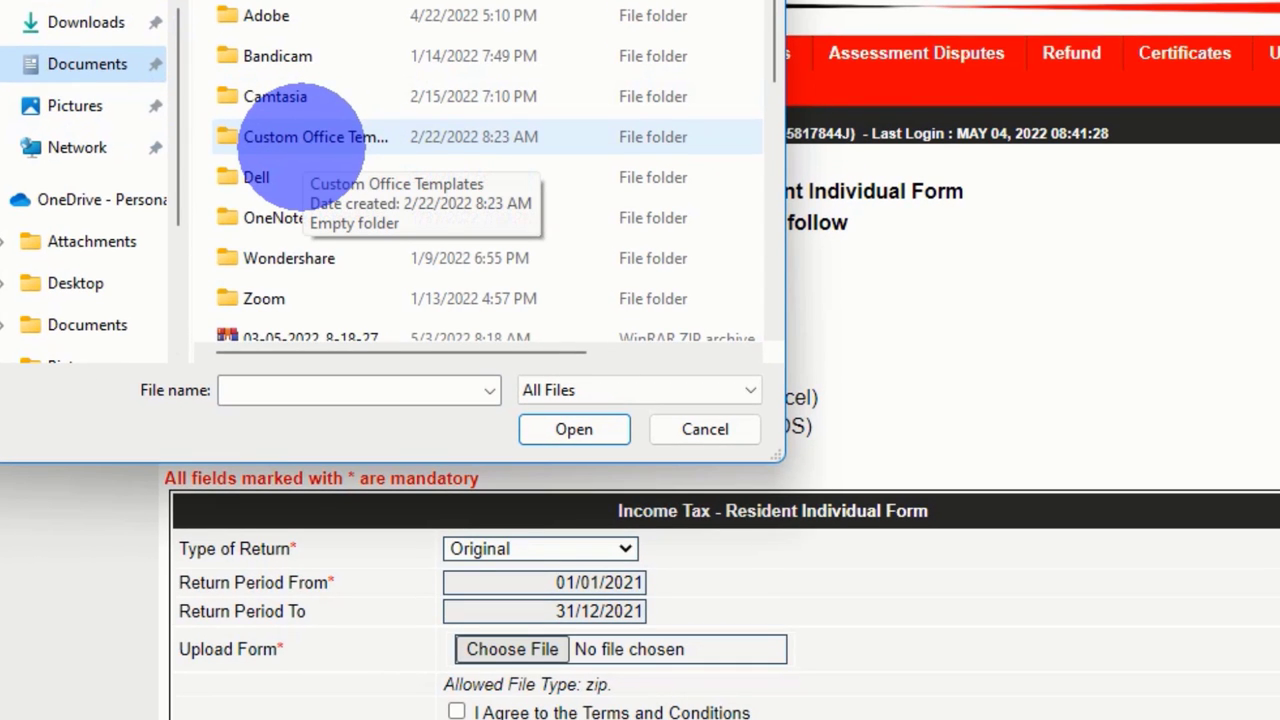
scroll(300, 140, down, 2)
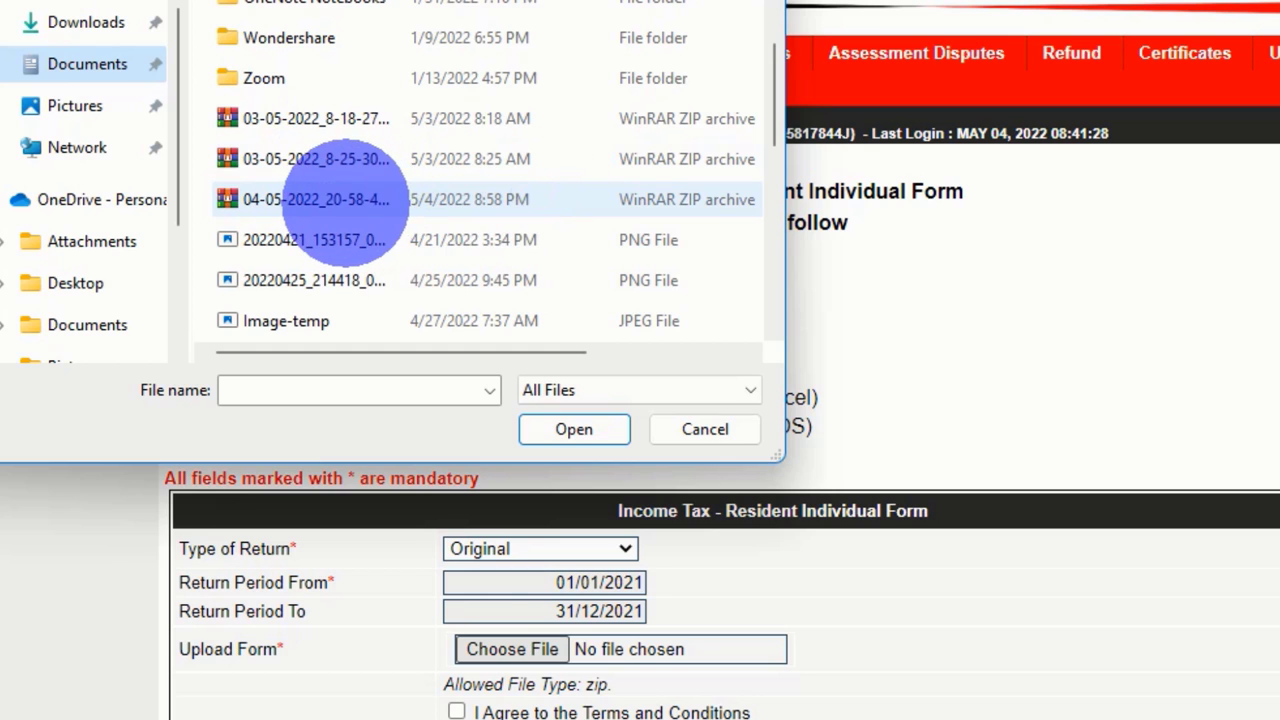
click(320, 199)
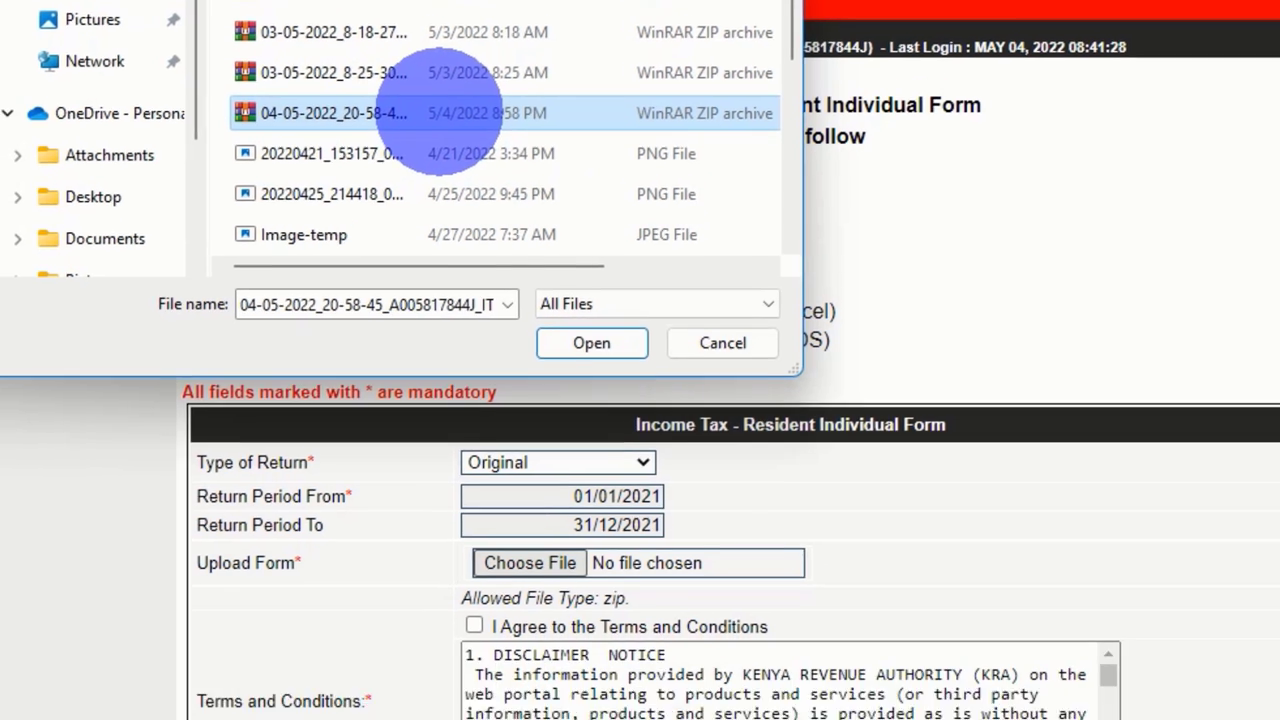
double_click(440, 113)
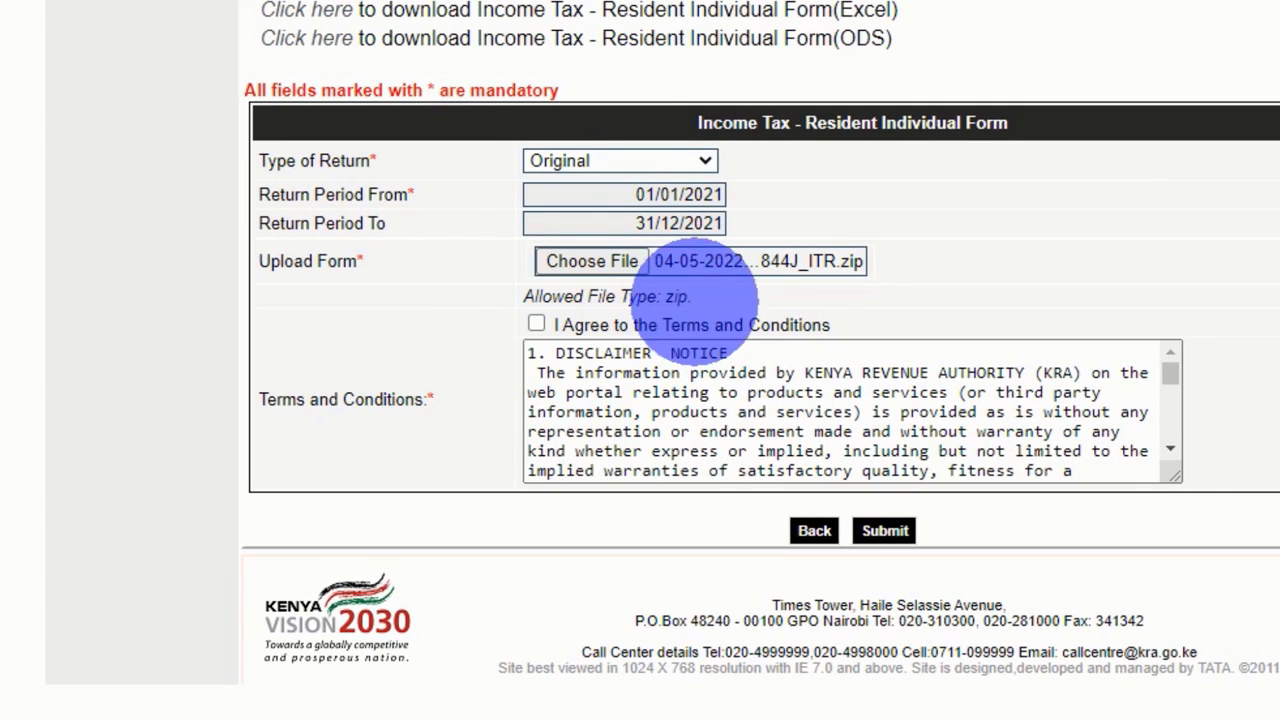
click(536, 324)
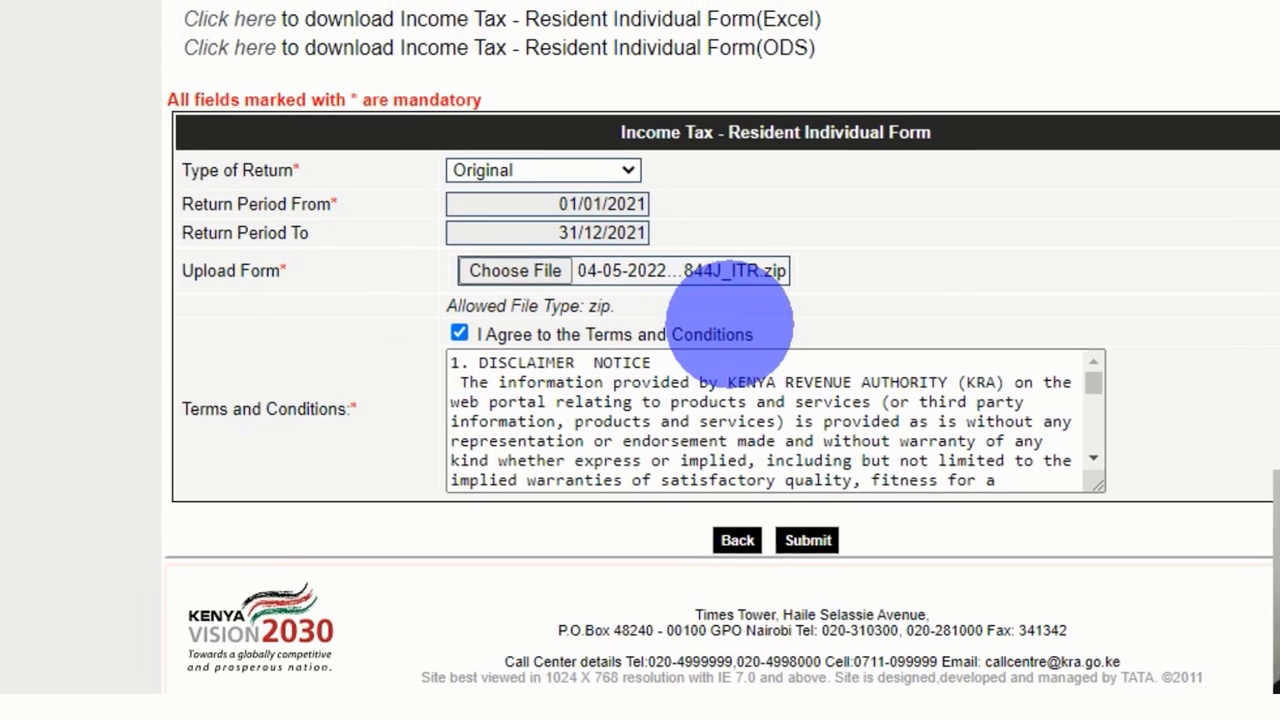